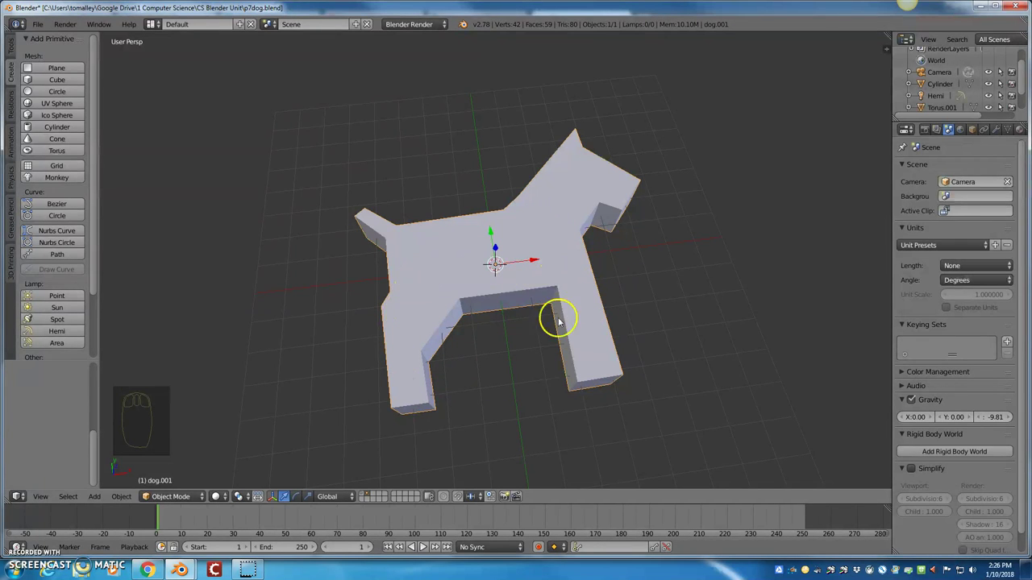
- Switch from the dog model to the demo.blend file with the default cube and zoom out
{"action": "middle_click_drag", "start_coordinate": [551, 398], "coordinate": [563, 421]}
{"action": "mouse_move", "coordinate": [179, 569]}
{"action": "left_click", "coordinate": [150, 511]}
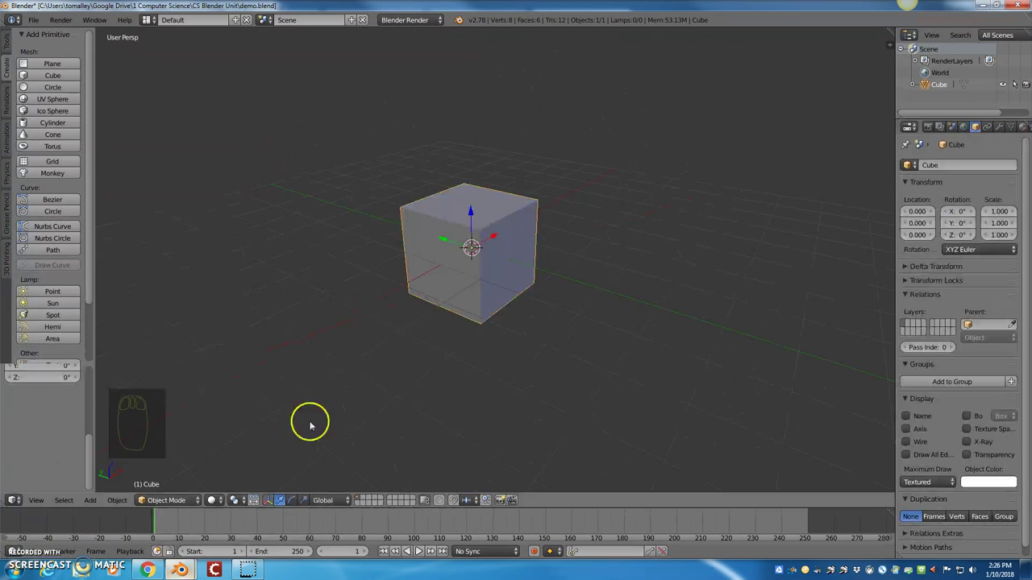
{"action": "scroll", "coordinate": [411, 311], "scroll_direction": "down", "scroll_amount": 3}
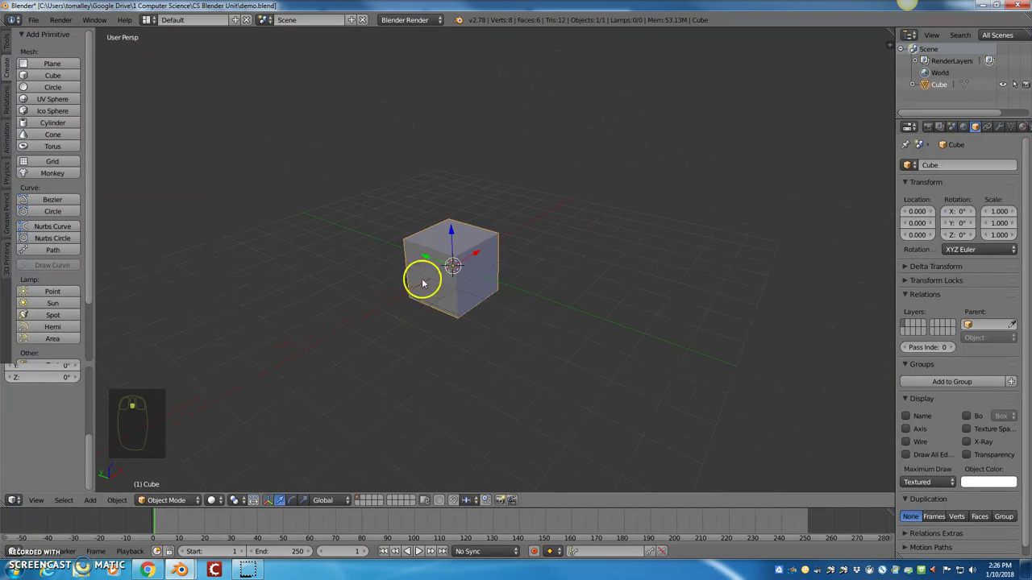
{"action": "middle_click_drag", "start_coordinate": [534, 269], "coordinate": [525, 279]}
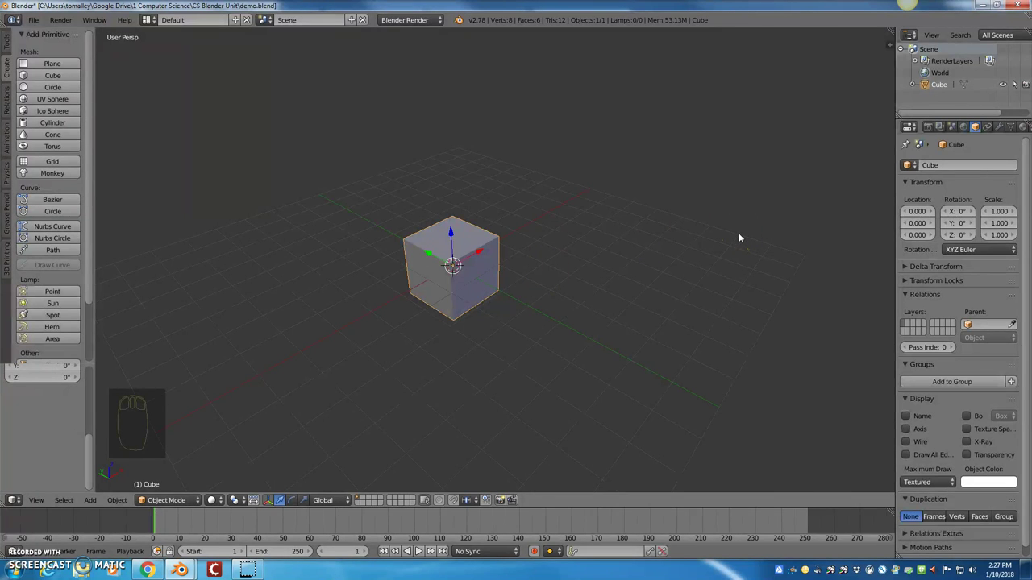
- Show the viewport's properties sidebar (N panel)
{"action": "key", "text": "n"}
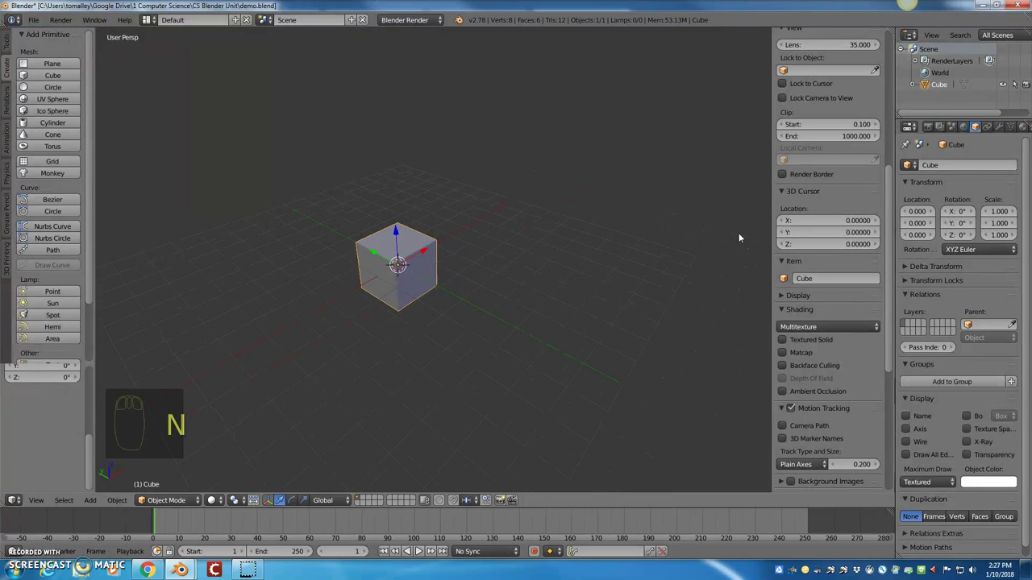
{"action": "key", "text": "n"}
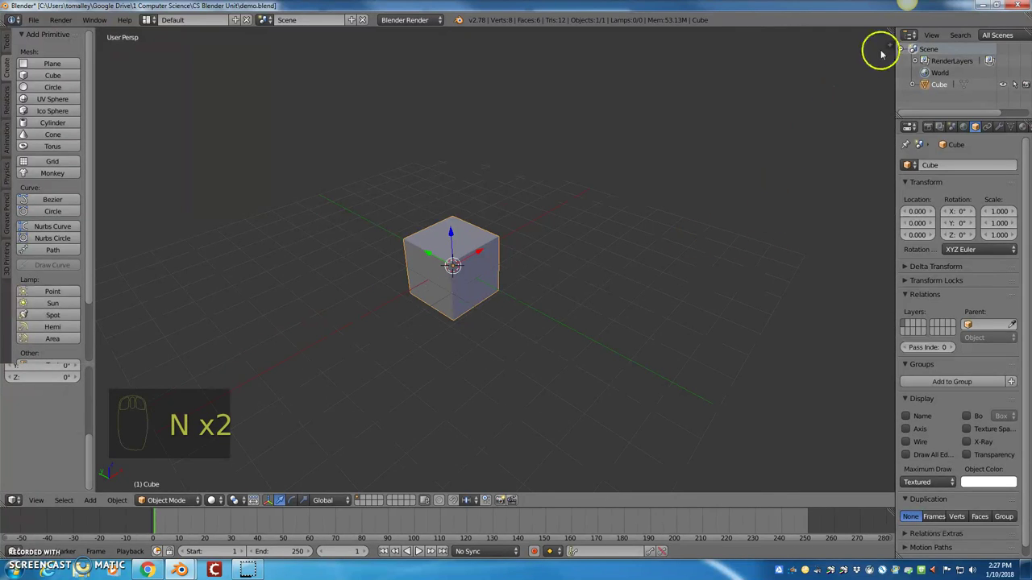
{"action": "left_click", "coordinate": [889, 44]}
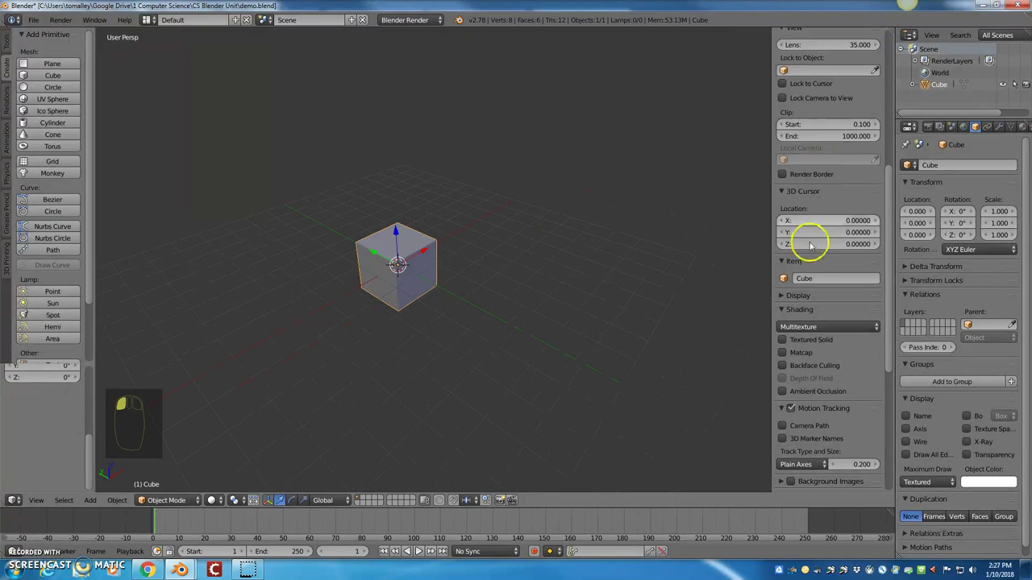
- Collapse Screencast Keys, add an empty Background Images slot, then switch to Chrome
{"action": "scroll", "coordinate": [823, 324], "scroll_direction": "down", "scroll_amount": 3}
{"action": "scroll", "coordinate": [823, 325], "scroll_direction": "down", "scroll_amount": 6}
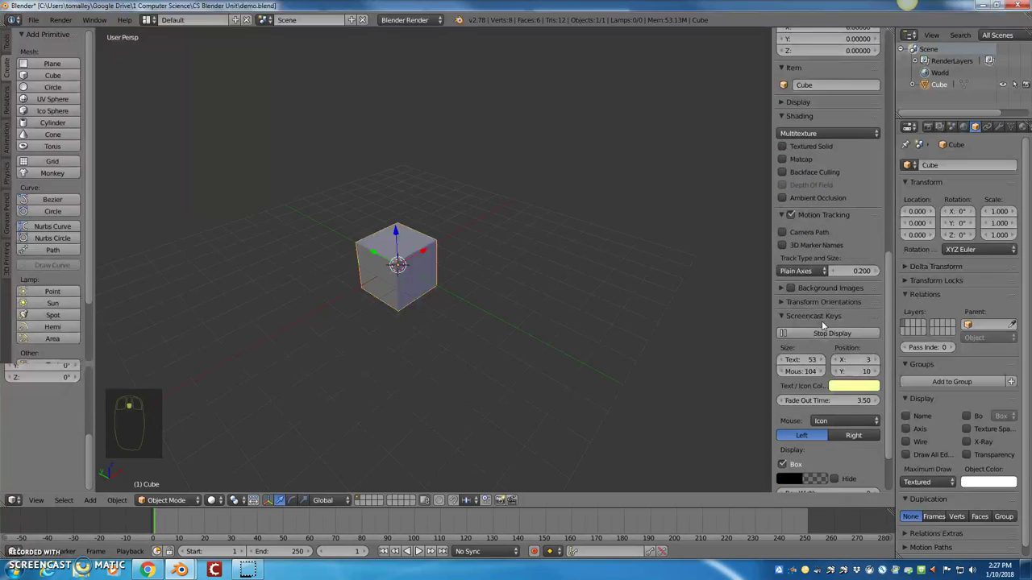
{"action": "left_click", "coordinate": [782, 250]}
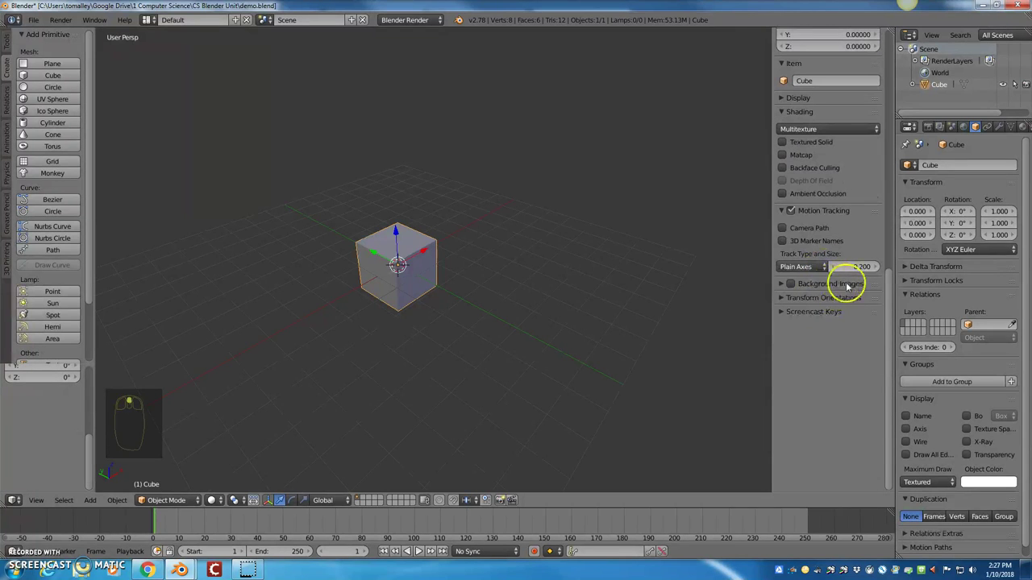
{"action": "left_click", "coordinate": [781, 285]}
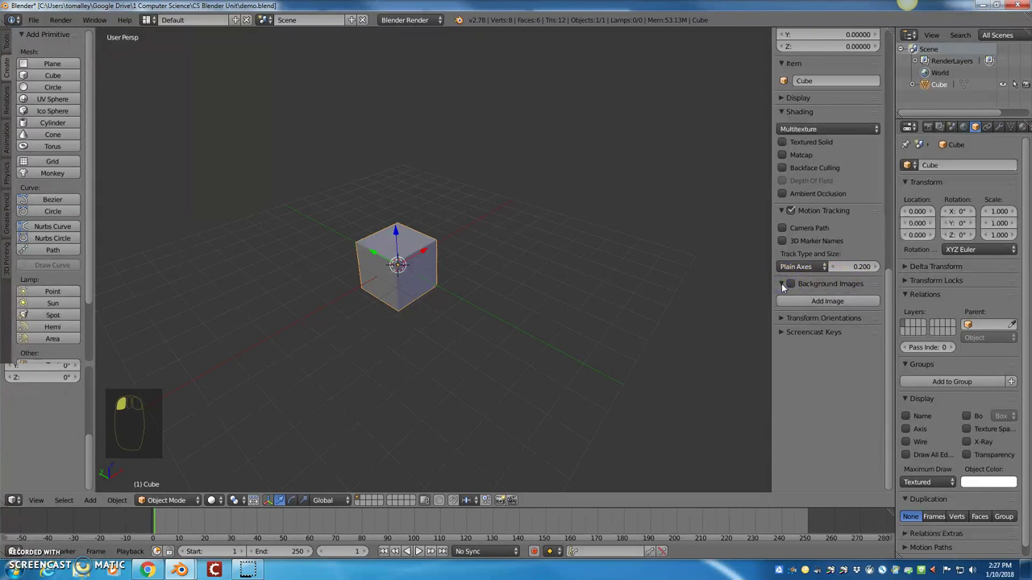
{"action": "left_click", "coordinate": [822, 300]}
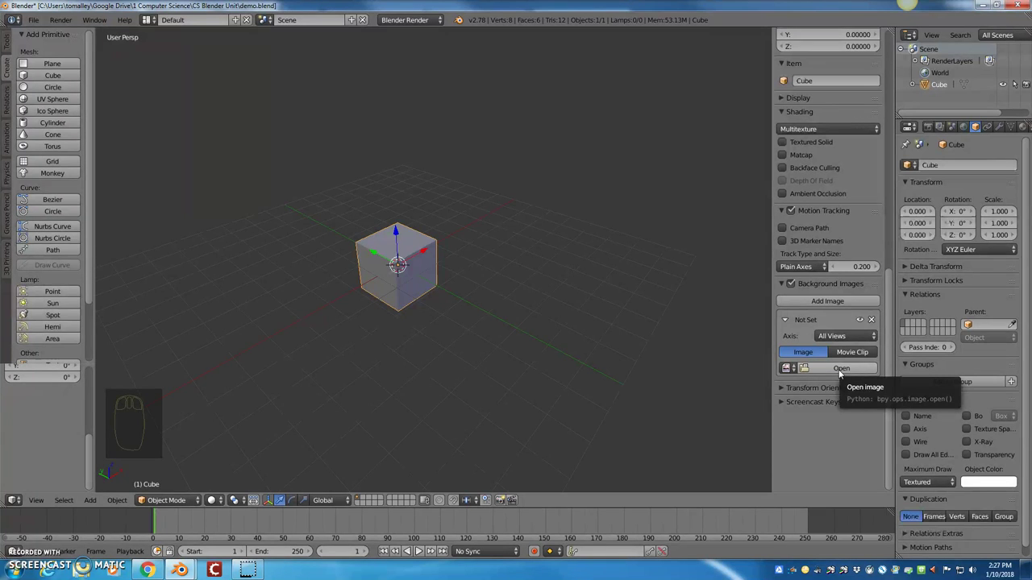
{"action": "left_click", "coordinate": [146, 569]}
- Search Google for 'dog icon' and show the image results
{"action": "left_click", "coordinate": [443, 216]}
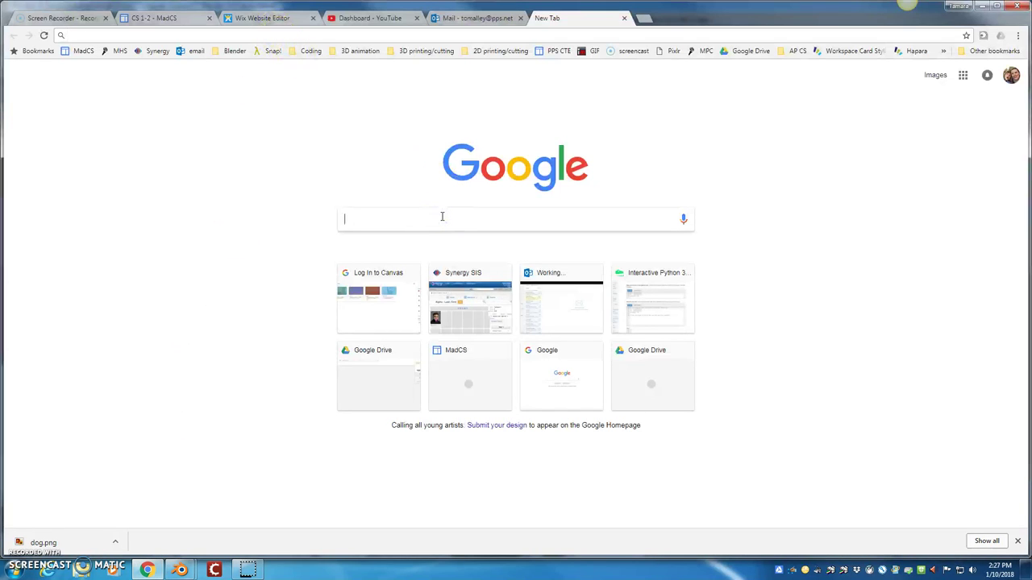
{"action": "type", "text": "dog"}
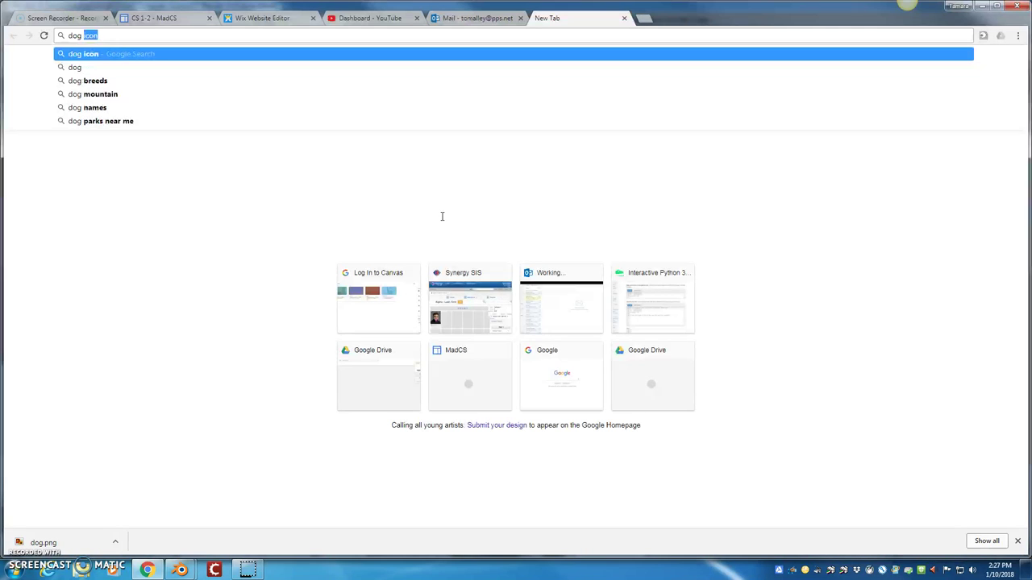
{"action": "type", "text": " icon"}
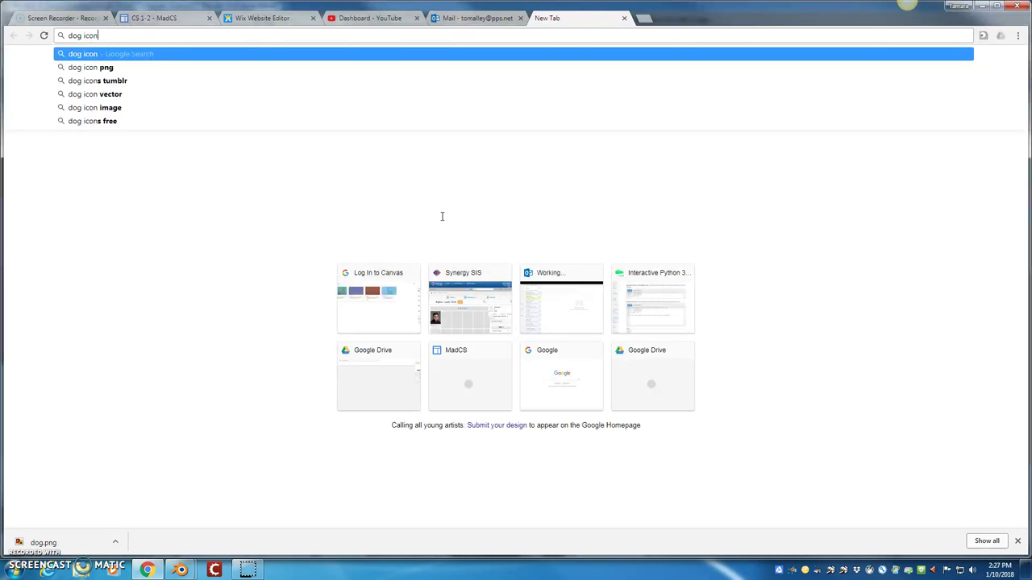
{"action": "key", "text": "Return"}
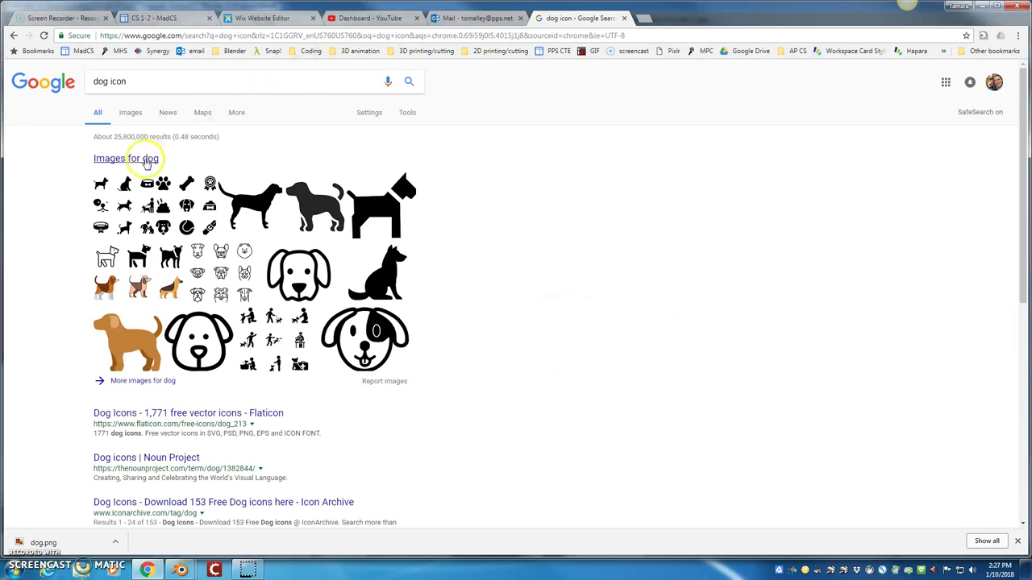
{"action": "left_click", "coordinate": [142, 158]}
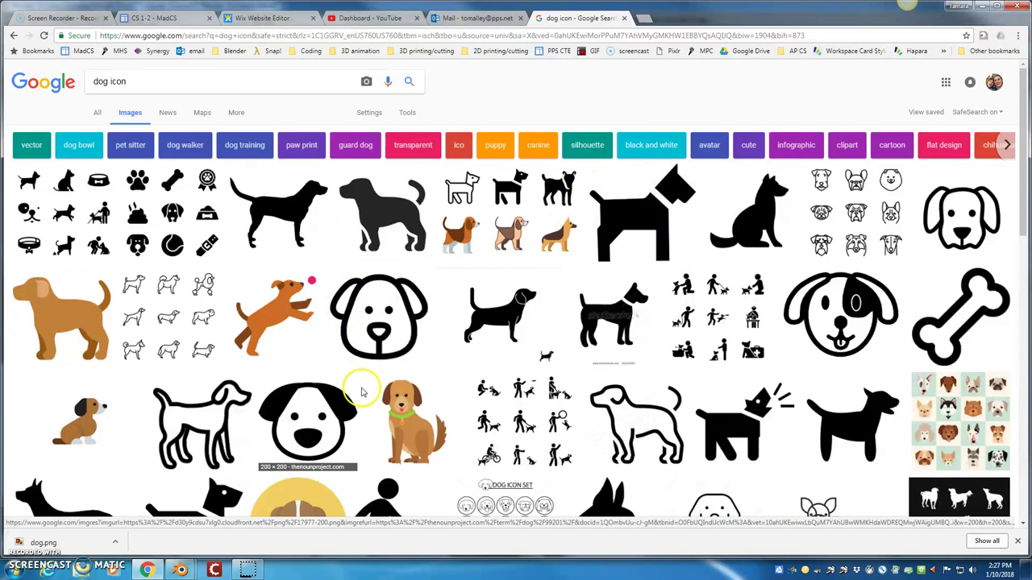
- Preview the dog-faces collage and the Pinterest dog-icons images
{"action": "left_click", "coordinate": [951, 408]}
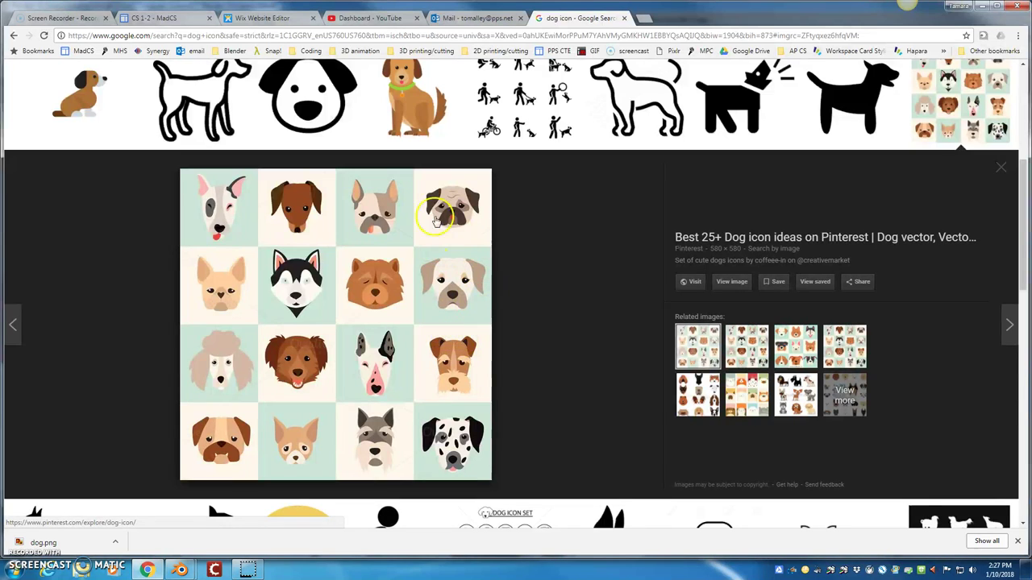
{"action": "scroll", "coordinate": [495, 371], "scroll_direction": "down", "scroll_amount": 8}
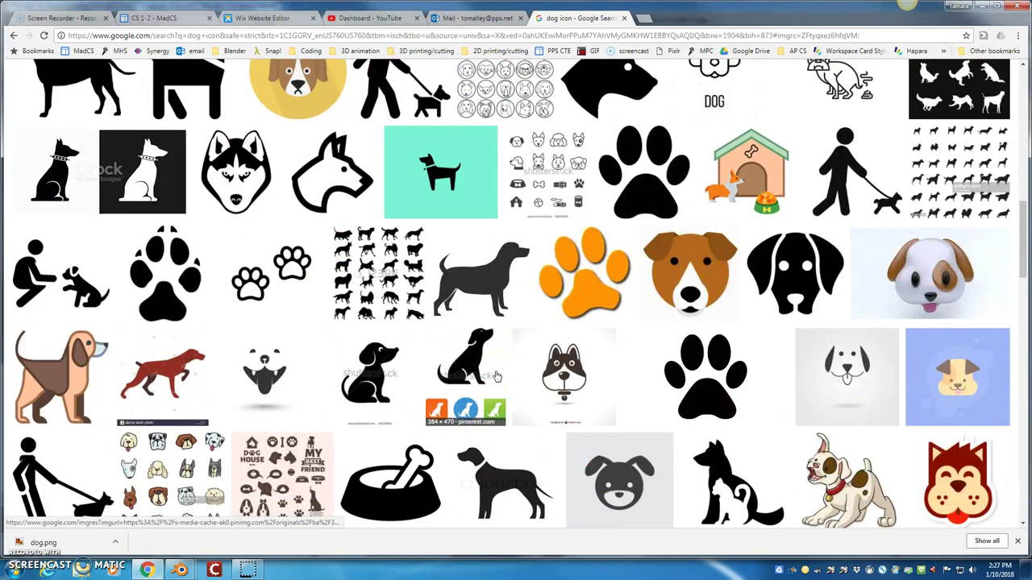
{"action": "left_click", "coordinate": [380, 374]}
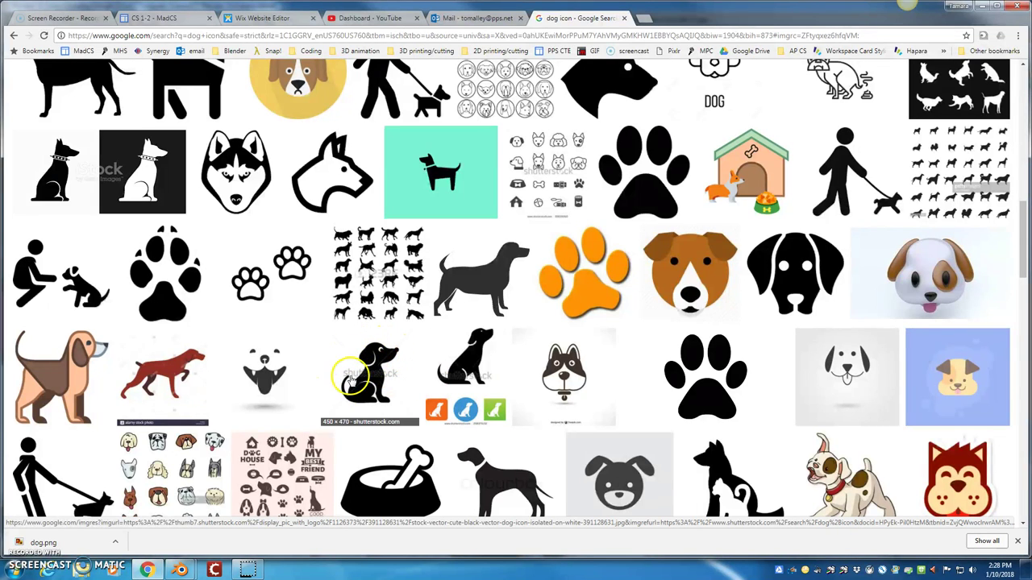
{"action": "scroll", "coordinate": [658, 397], "scroll_direction": "down", "scroll_amount": 3}
{"action": "left_click", "coordinate": [659, 396]}
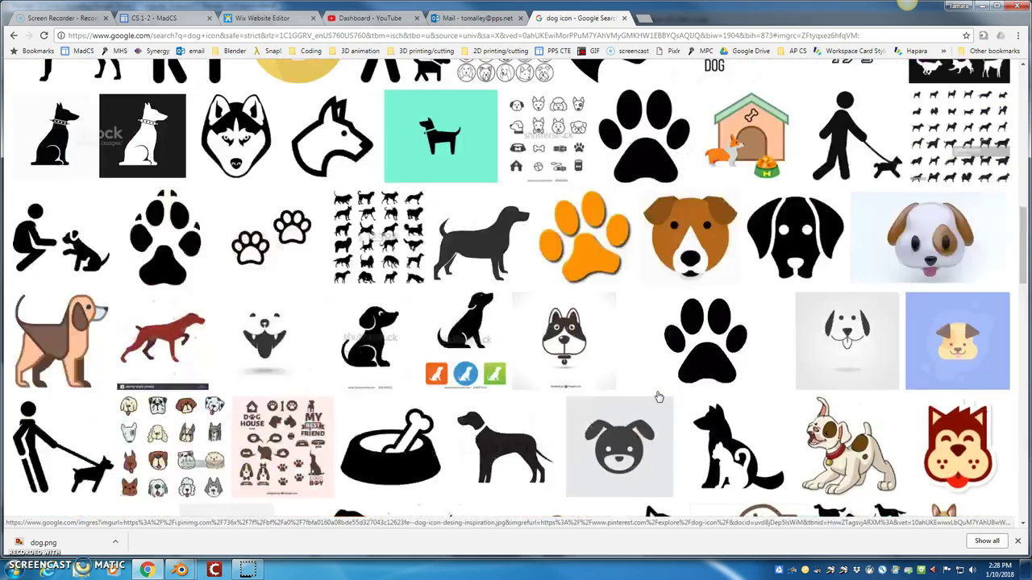
{"action": "scroll", "coordinate": [660, 396], "scroll_direction": "up", "scroll_amount": 10}
- Shorten the query to 'dog' and search images again
{"action": "left_click", "coordinate": [177, 77]}
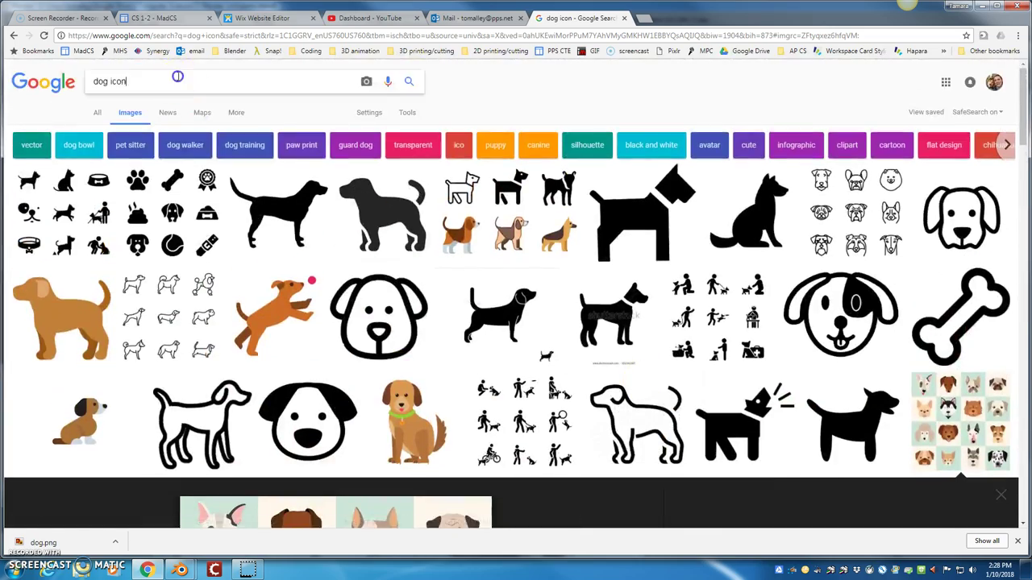
{"action": "key", "text": "BackSpace"}
{"action": "key", "text": "BackSpace"}
{"action": "key", "text": "BackSpace"}
{"action": "key", "text": "BackSpace"}
{"action": "key", "text": "BackSpace"}
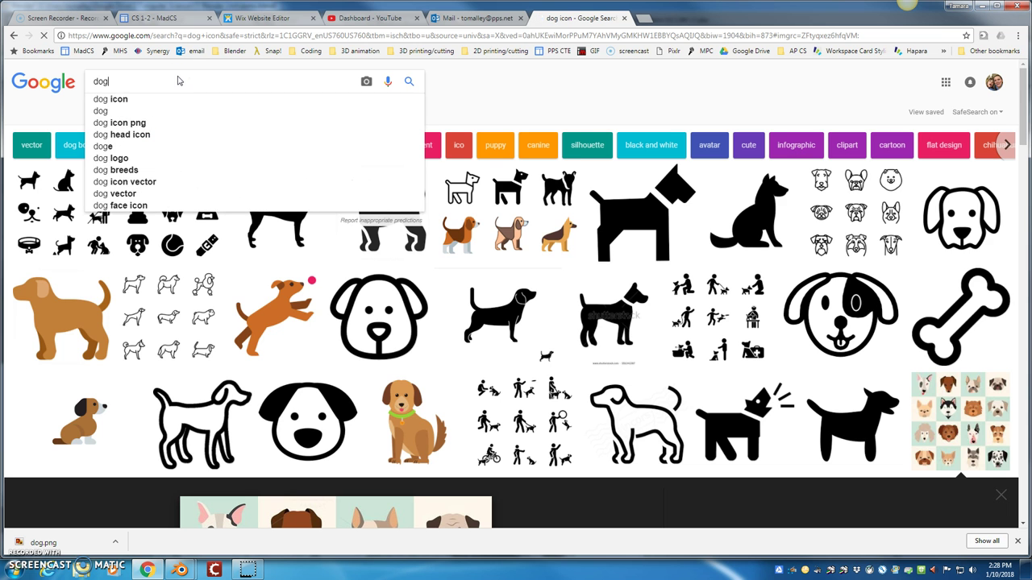
{"action": "key", "text": "Return"}
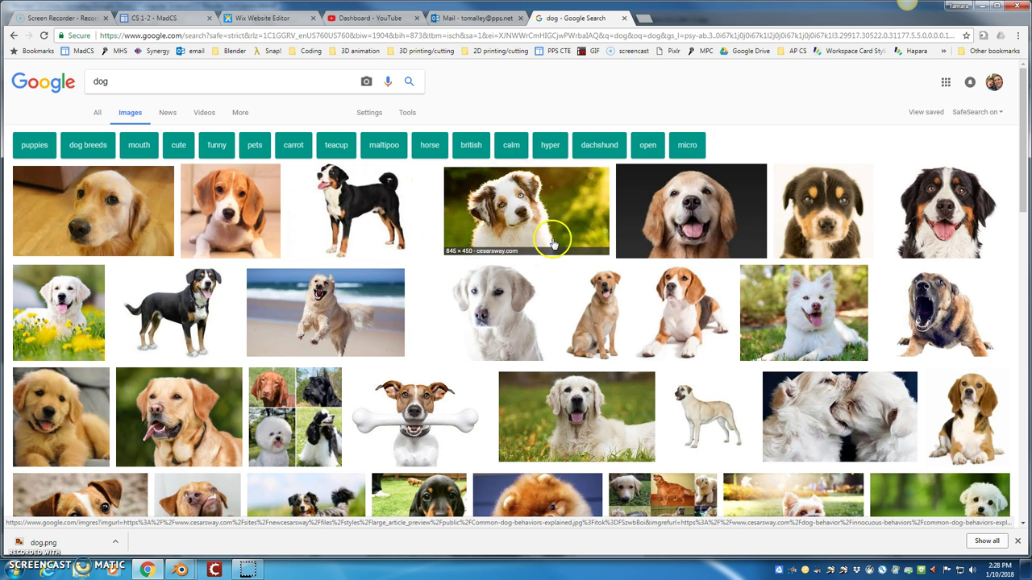
- Go back to the dog icon results and glance at the finished dog model in Blender
{"action": "left_click", "coordinate": [13, 35]}
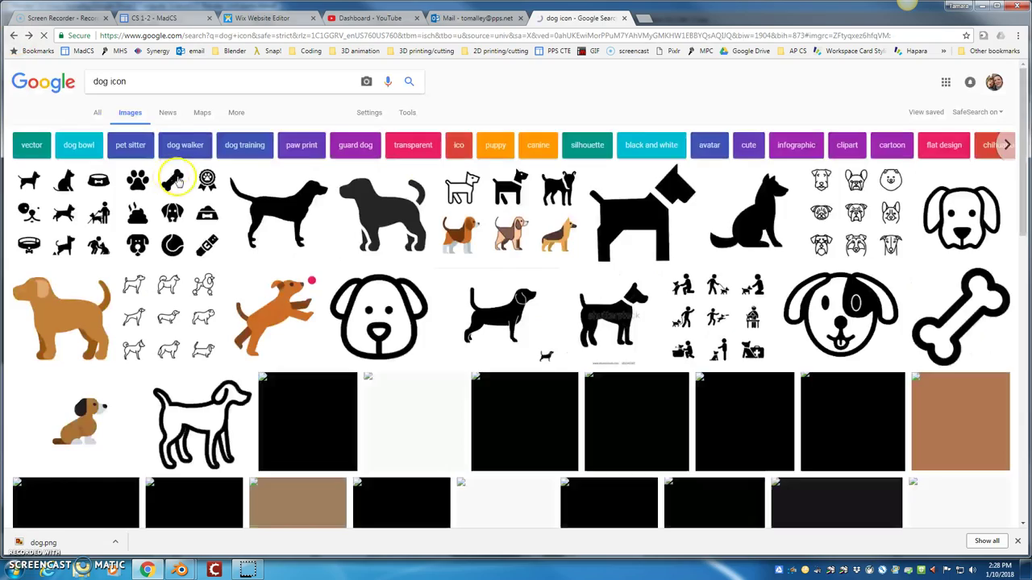
{"action": "scroll", "coordinate": [570, 279], "scroll_direction": "up", "scroll_amount": 3}
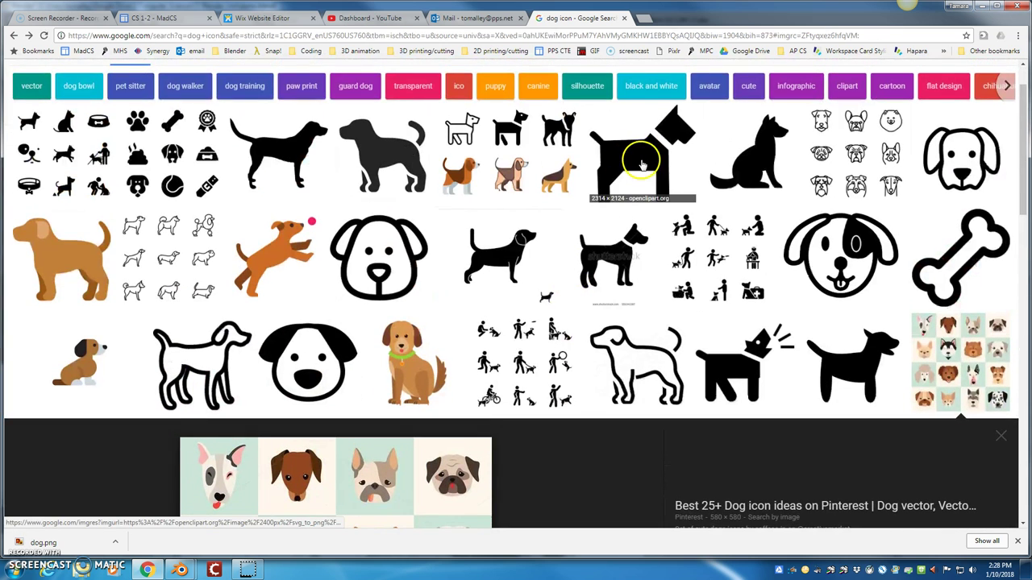
{"action": "right_click", "coordinate": [641, 165]}
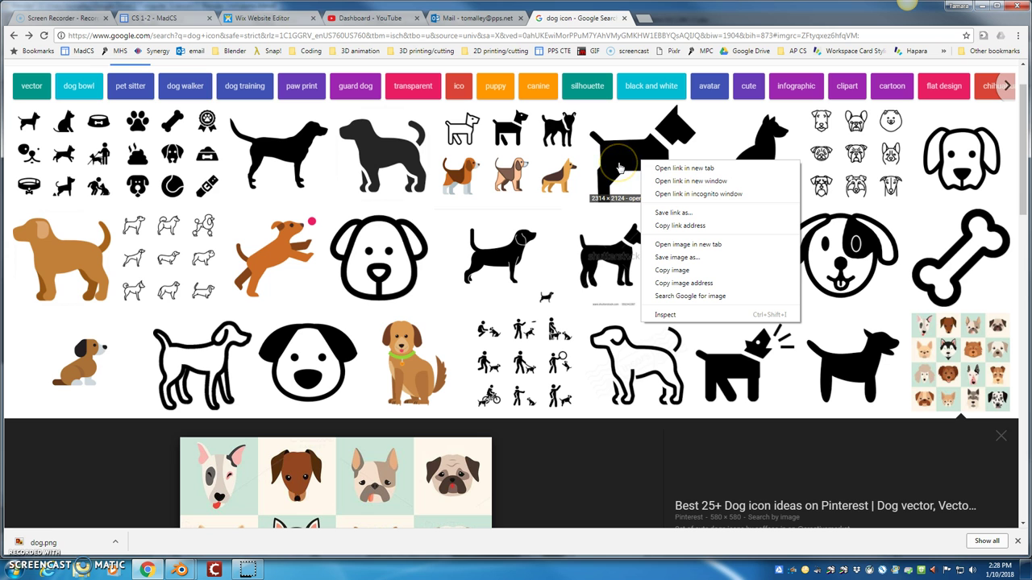
{"action": "left_click", "coordinate": [180, 570]}
{"action": "left_click", "coordinate": [226, 528]}
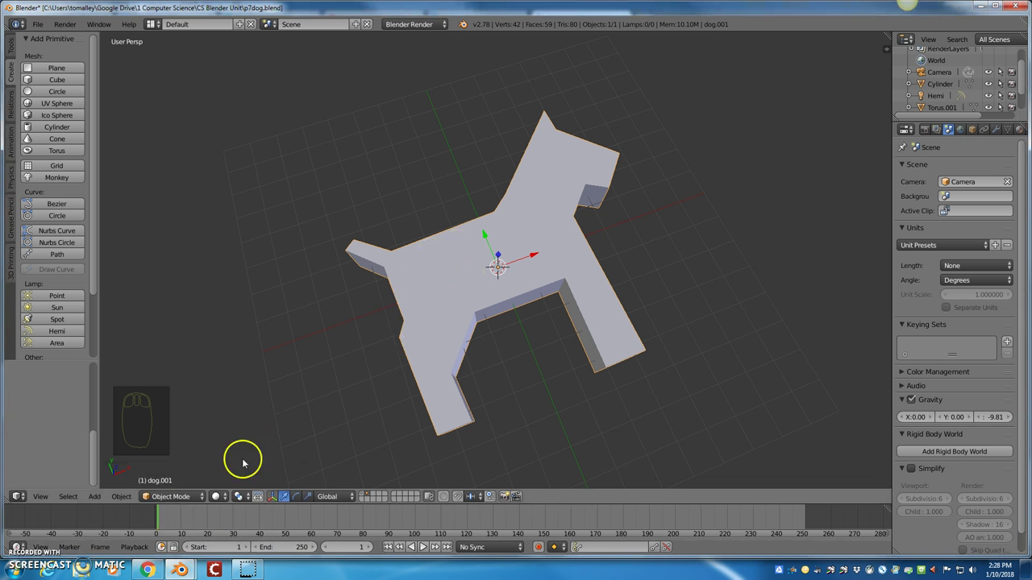
{"action": "left_click", "coordinate": [149, 570]}
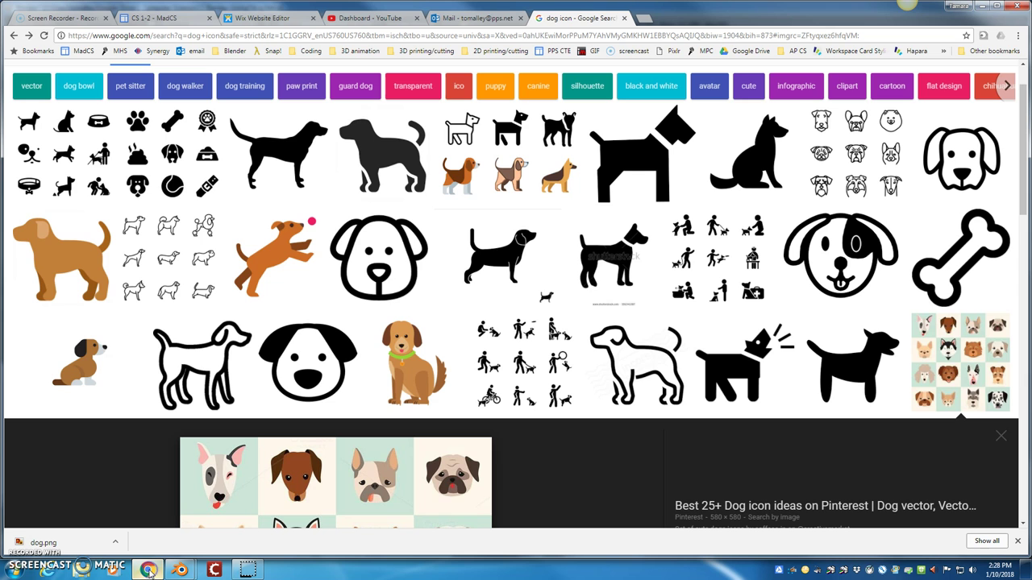
- Save the black angular dog silhouette as dog2.png and return to Blender
{"action": "right_click", "coordinate": [637, 165]}
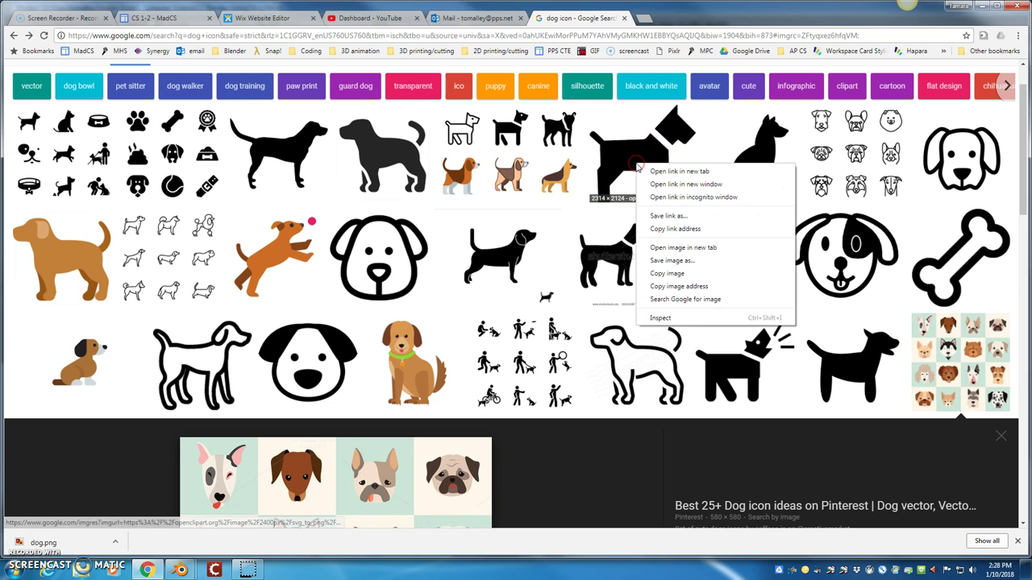
{"action": "left_click", "coordinate": [669, 260]}
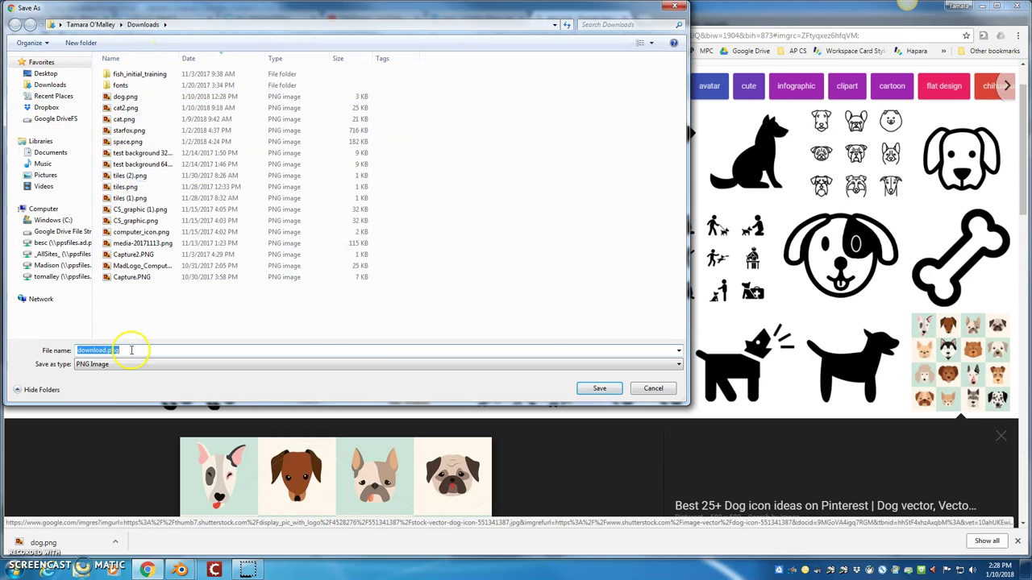
{"action": "type", "text": "dog"}
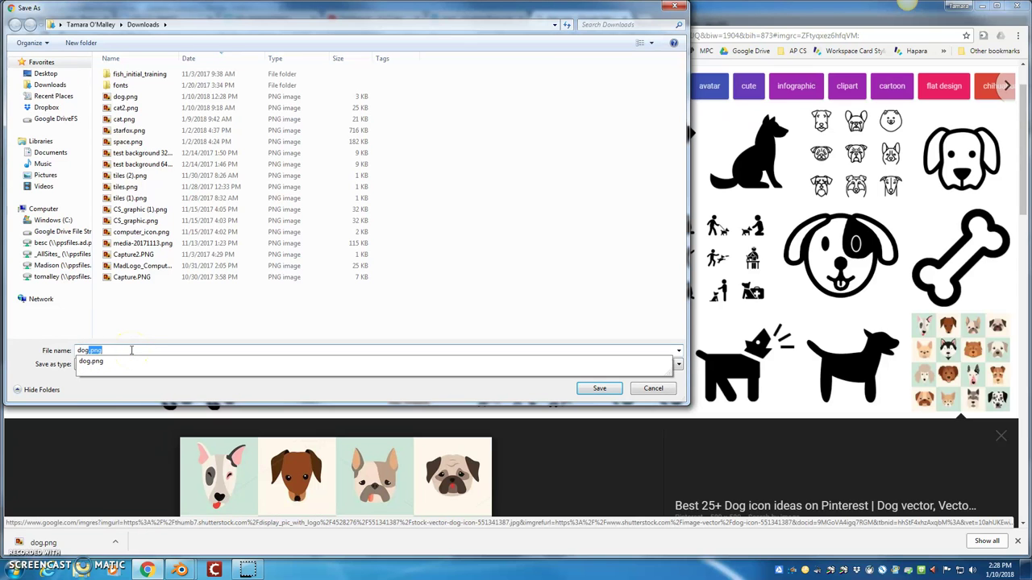
{"action": "type", "text": "2"}
{"action": "key", "text": "Return"}
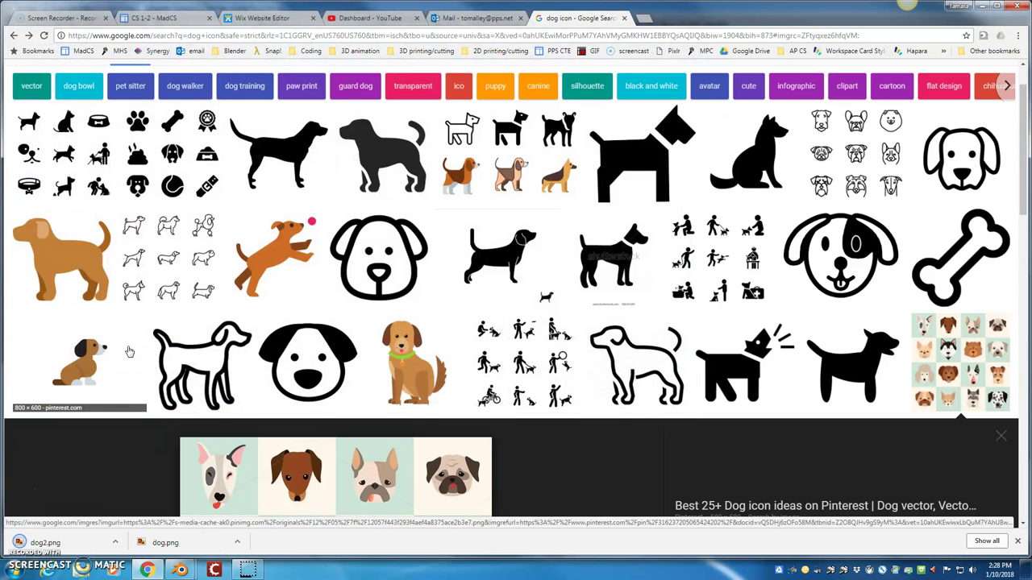
{"action": "mouse_move", "coordinate": [179, 570]}
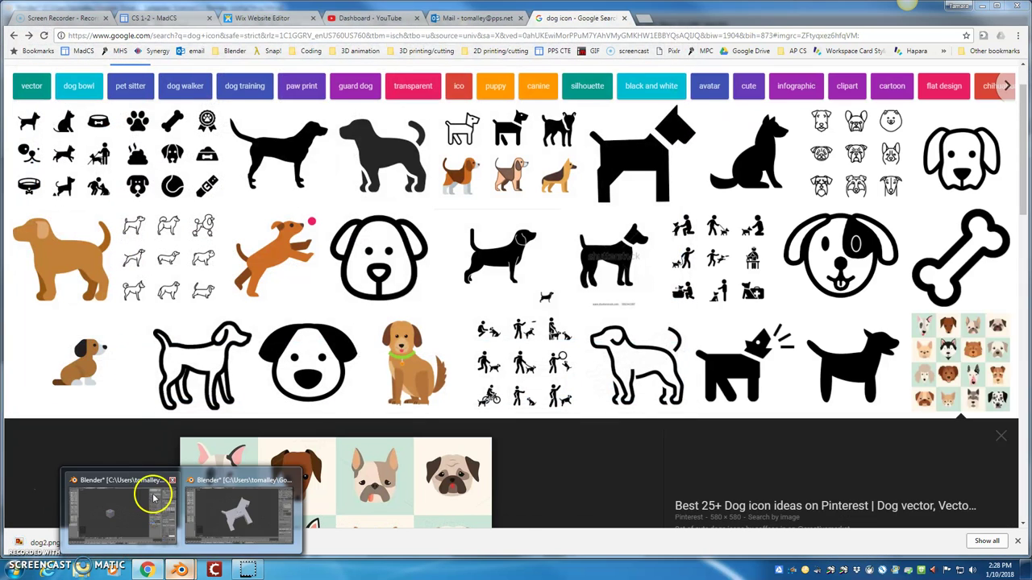
{"action": "left_click", "coordinate": [103, 513]}
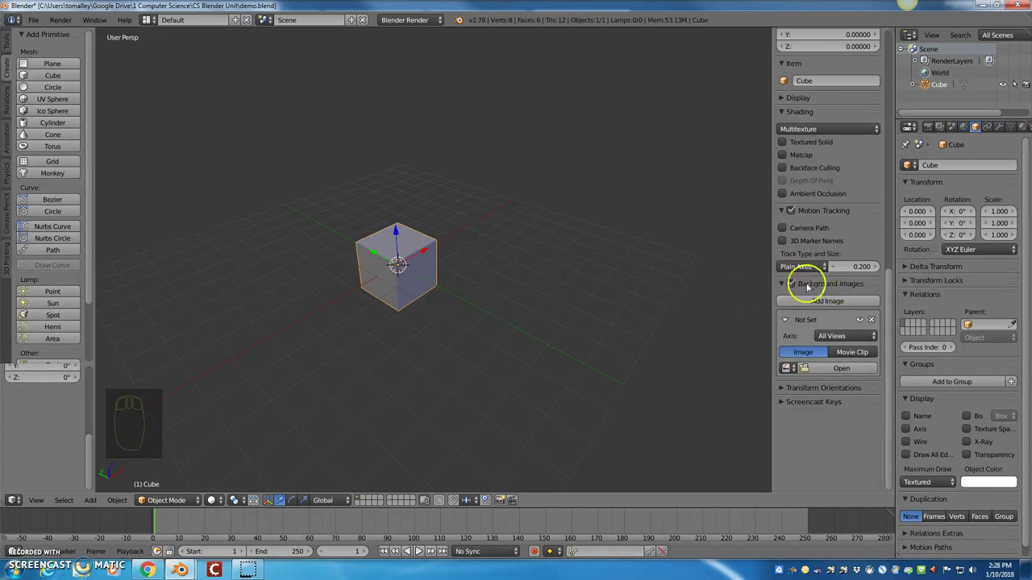
- Open dog2.png from the user's Downloads folder into the background image slot
{"action": "left_click", "coordinate": [828, 369]}
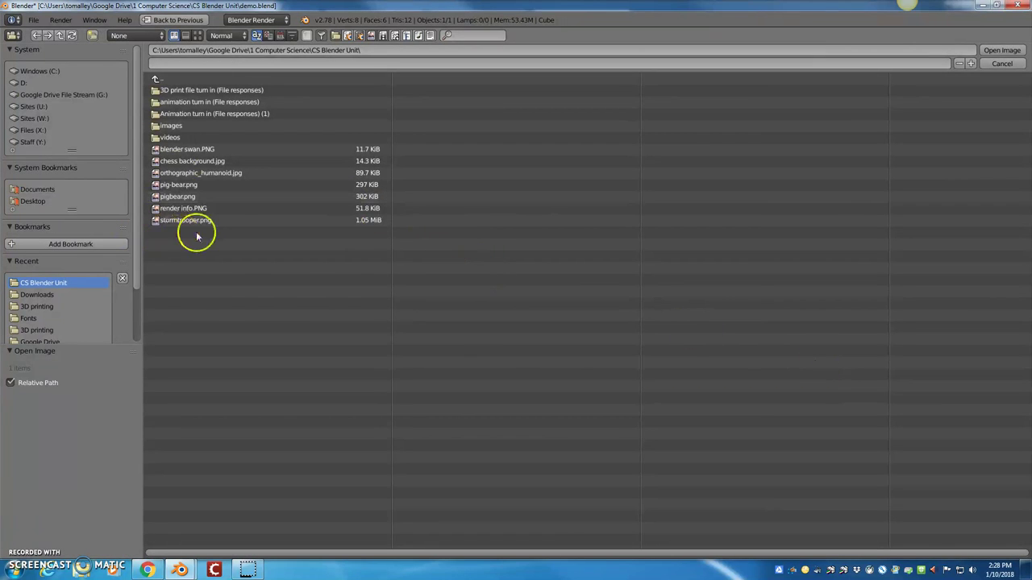
{"action": "left_click", "coordinate": [42, 71]}
{"action": "left_click", "coordinate": [184, 315]}
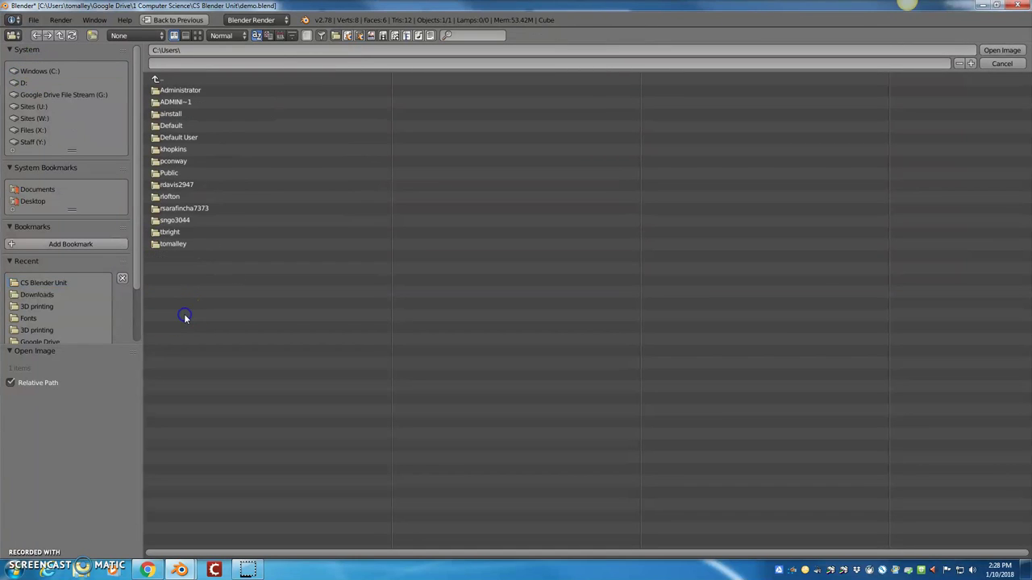
{"action": "left_click", "coordinate": [178, 246]}
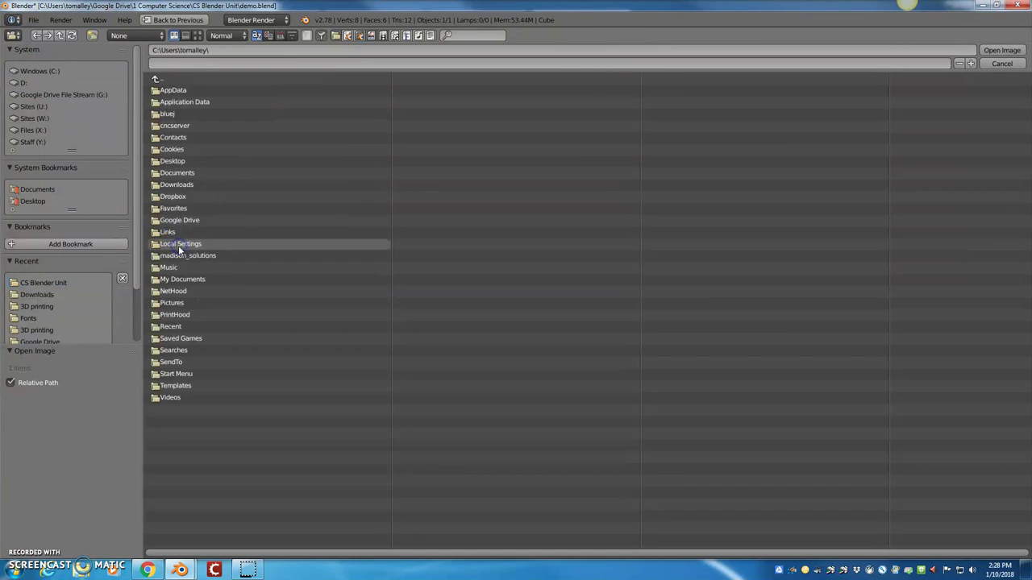
{"action": "left_click", "coordinate": [178, 185]}
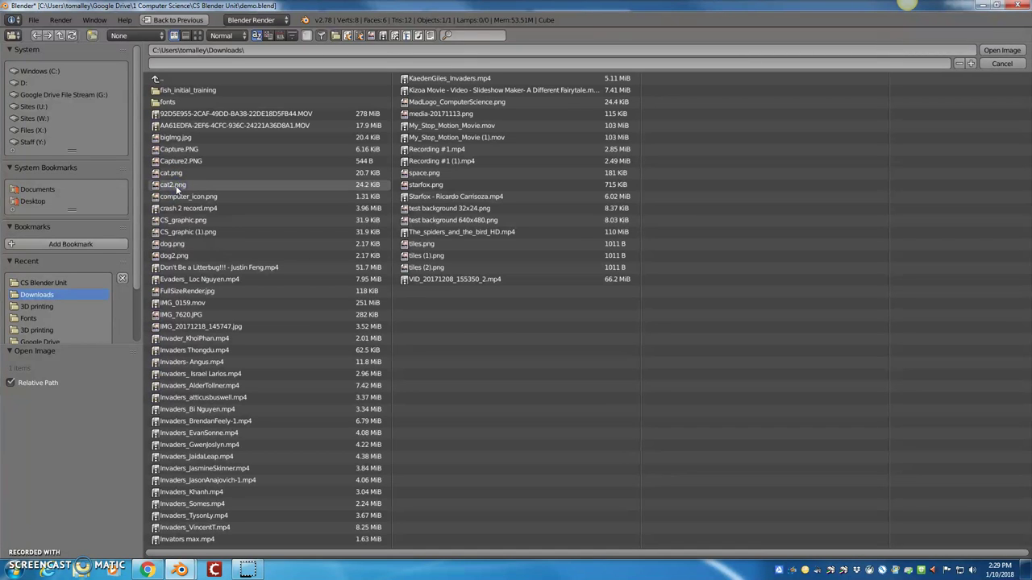
{"action": "left_click", "coordinate": [179, 256]}
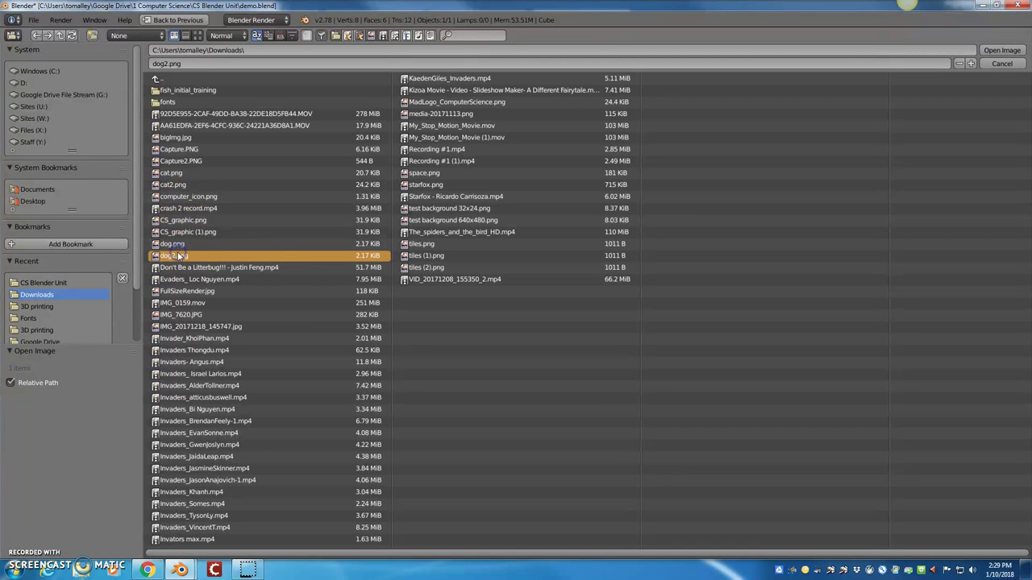
{"action": "left_click", "coordinate": [1002, 51]}
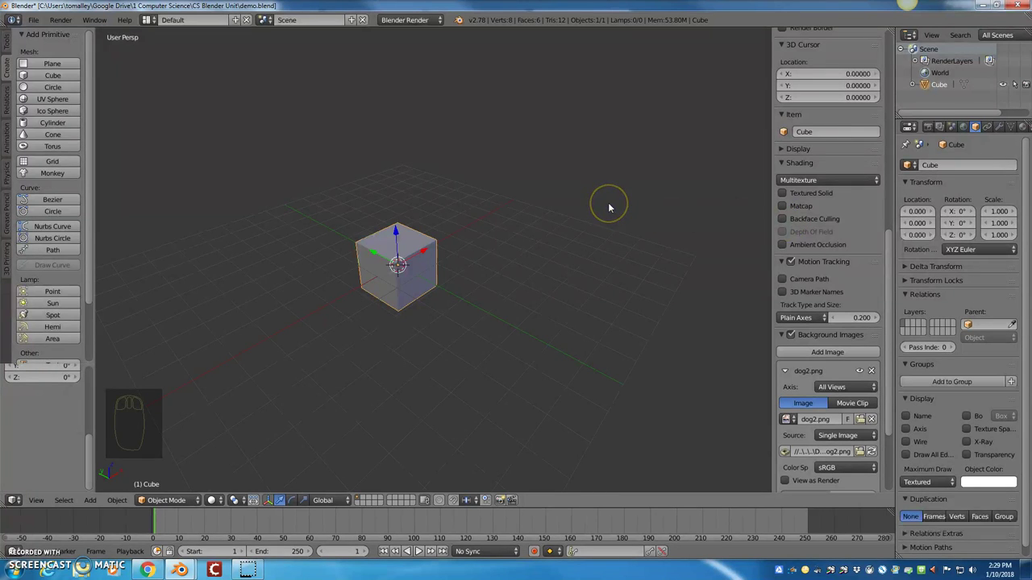
- Hide the sidebar and settle on top orthographic view, after checking front and right views
{"action": "key", "text": "n"}
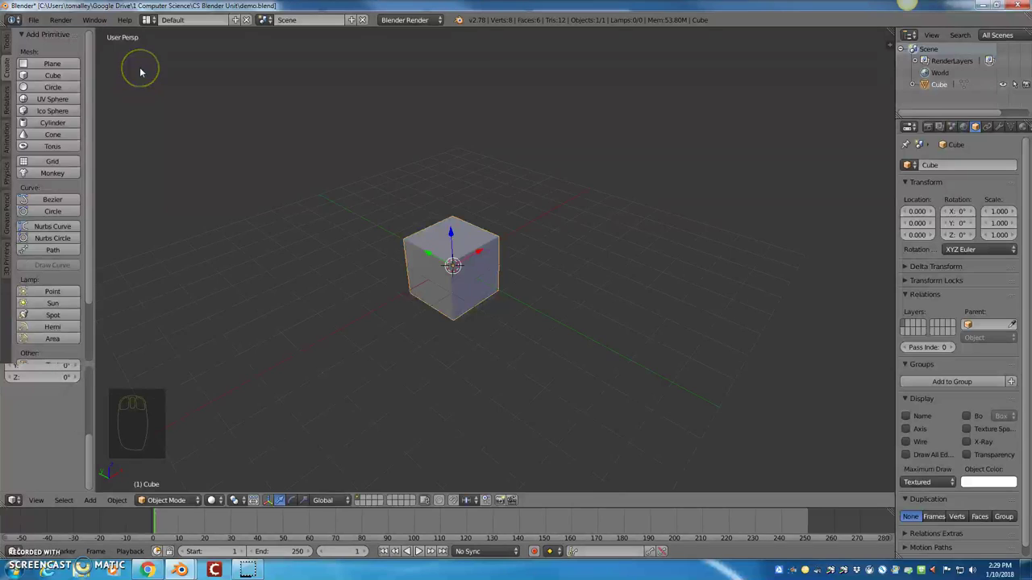
{"action": "key", "text": "KP_7"}
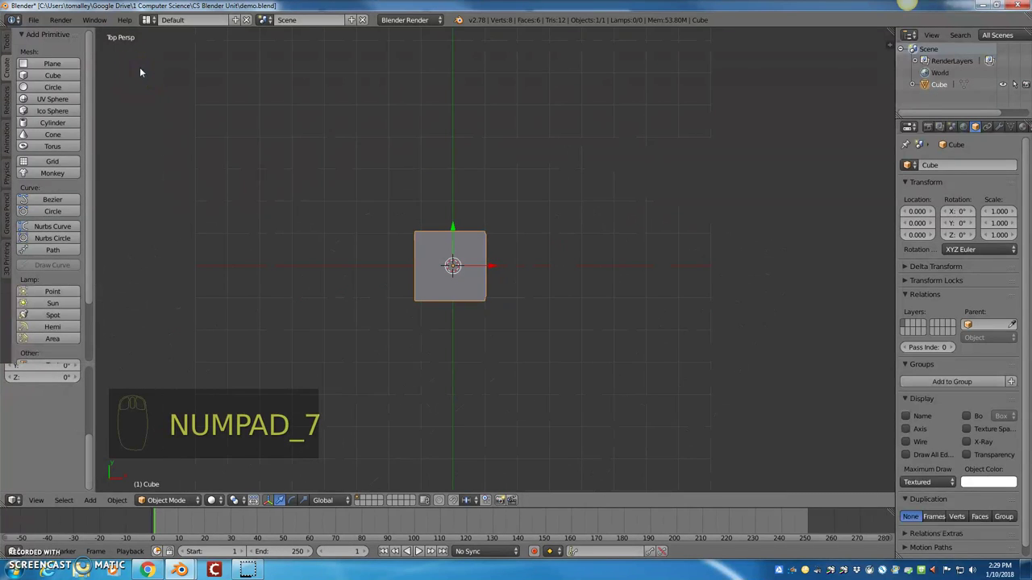
{"action": "key", "text": "KP_5"}
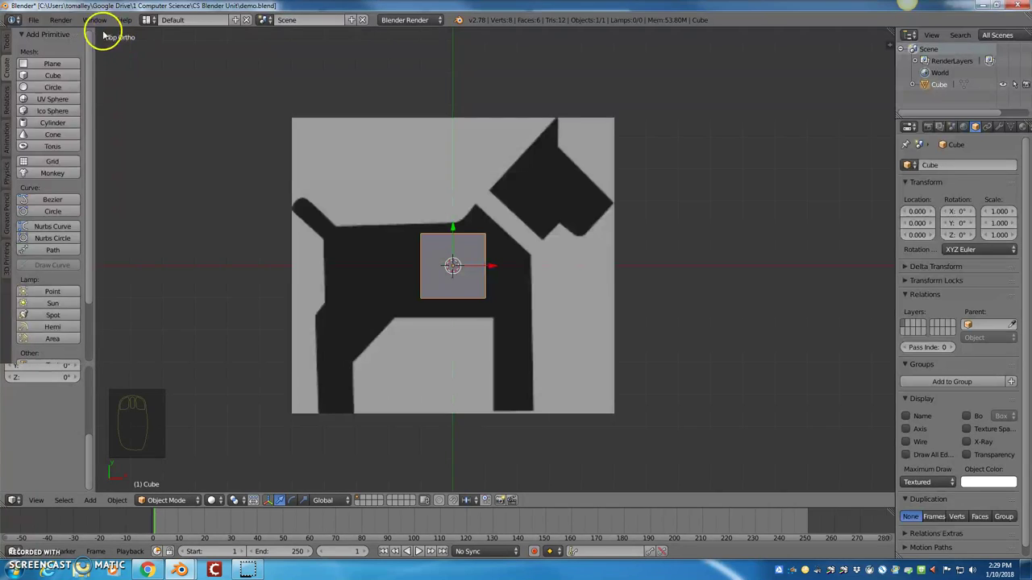
{"action": "key", "text": "KP_1"}
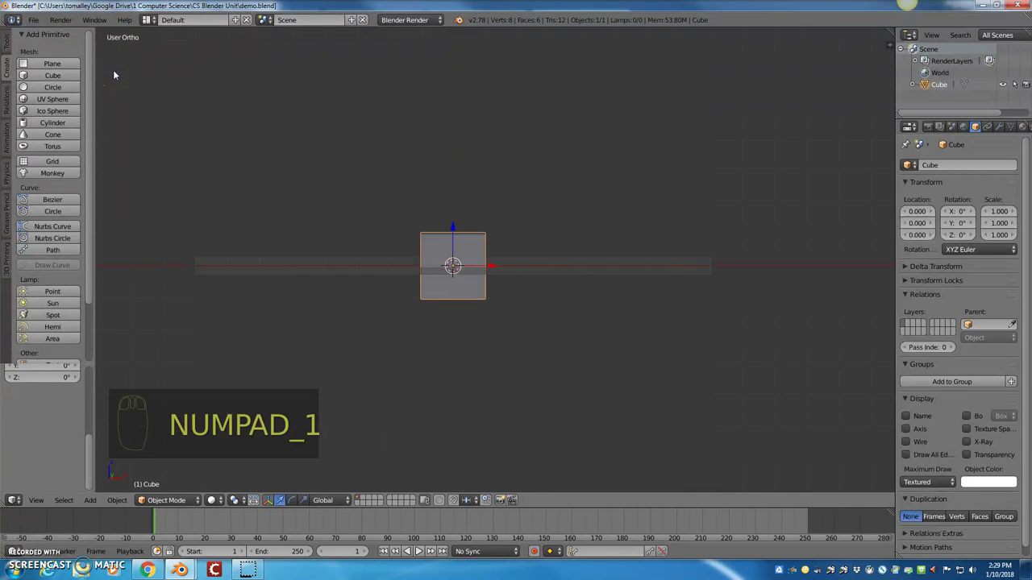
{"action": "key", "text": "KP_3"}
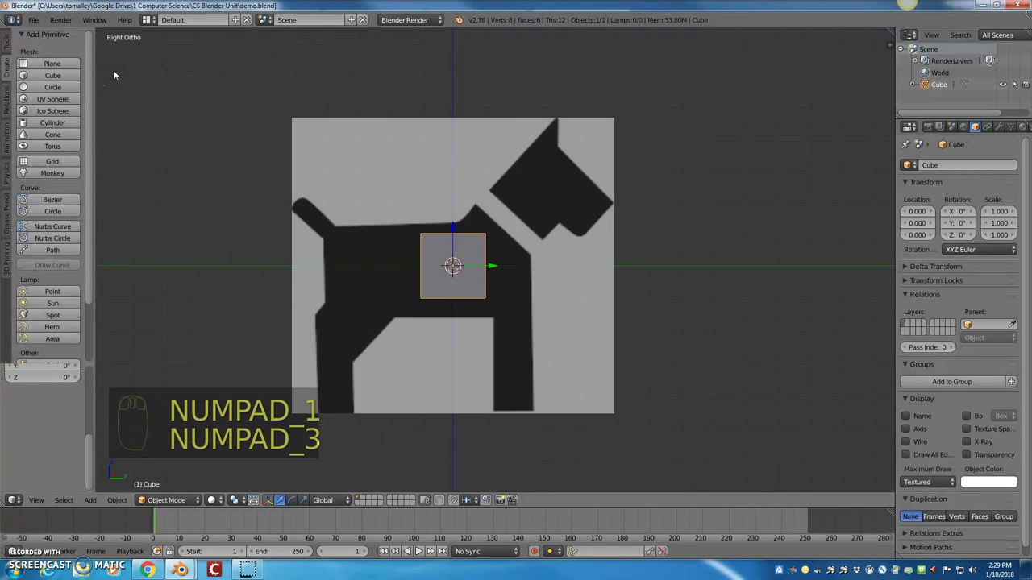
{"action": "key", "text": "KP_7"}
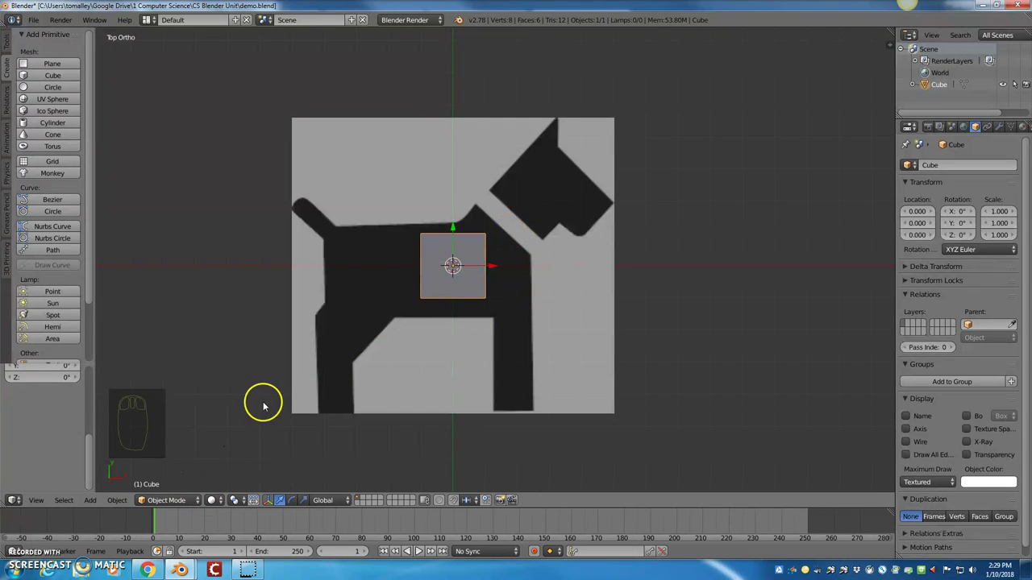
- Enter Edit Mode on the cube and delete all of its vertices
{"action": "left_click", "coordinate": [188, 499]}
{"action": "left_click", "coordinate": [189, 501]}
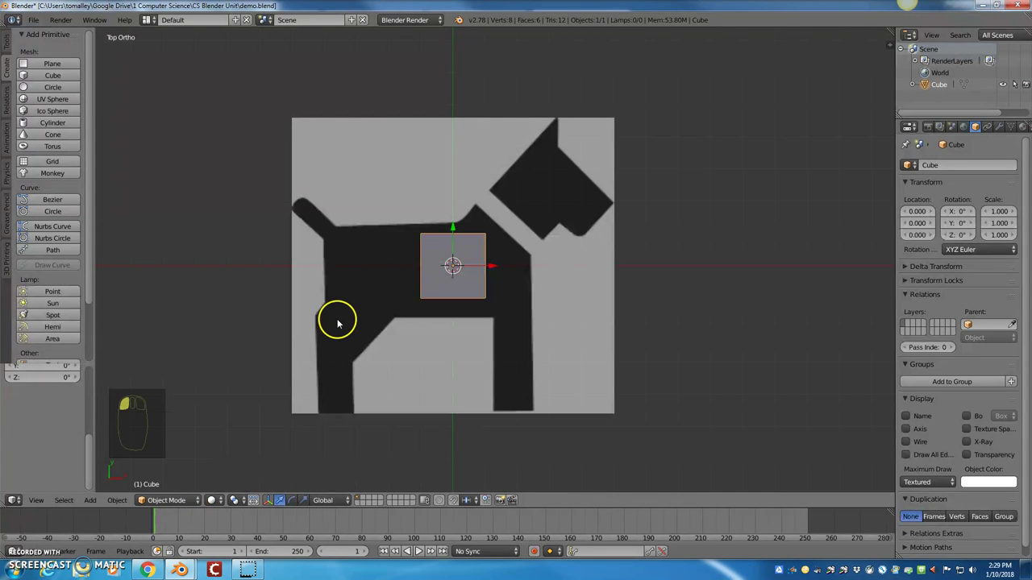
{"action": "key", "text": "Tab"}
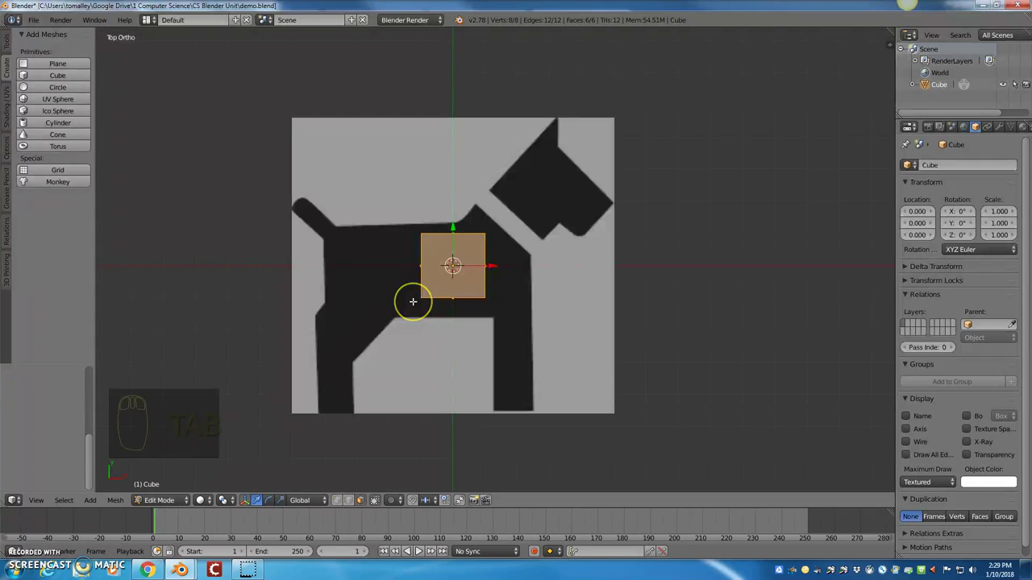
{"action": "key", "text": "Delete"}
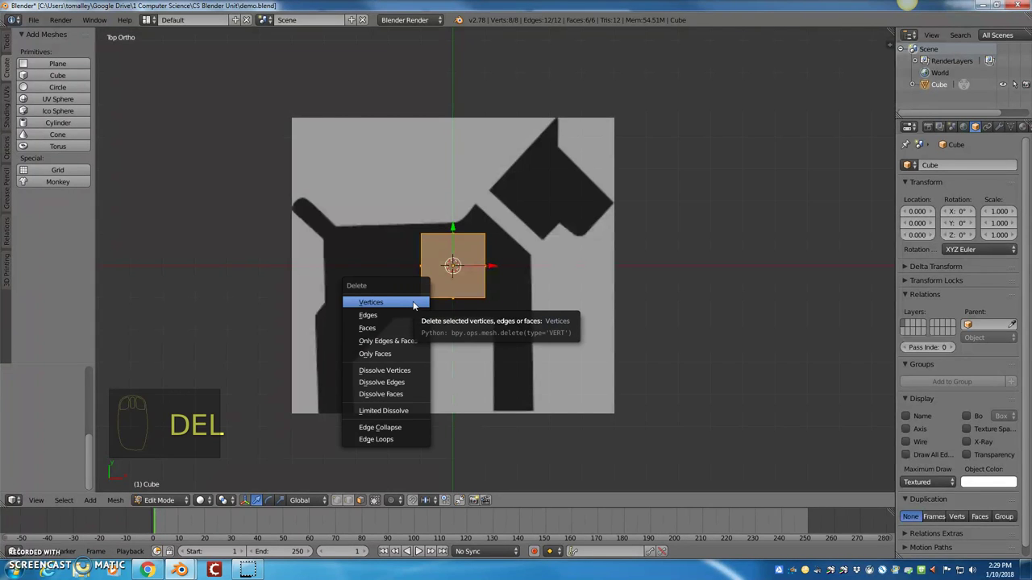
{"action": "left_click", "coordinate": [413, 303]}
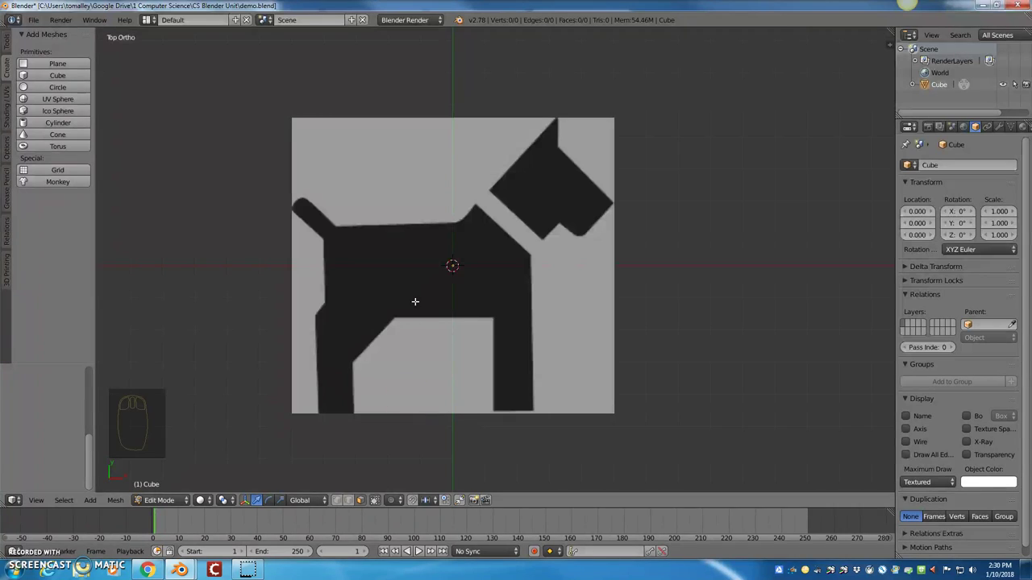
- Switch to vertex select and place outline vertices at the dog's ear and head corners
{"action": "left_click", "coordinate": [335, 500]}
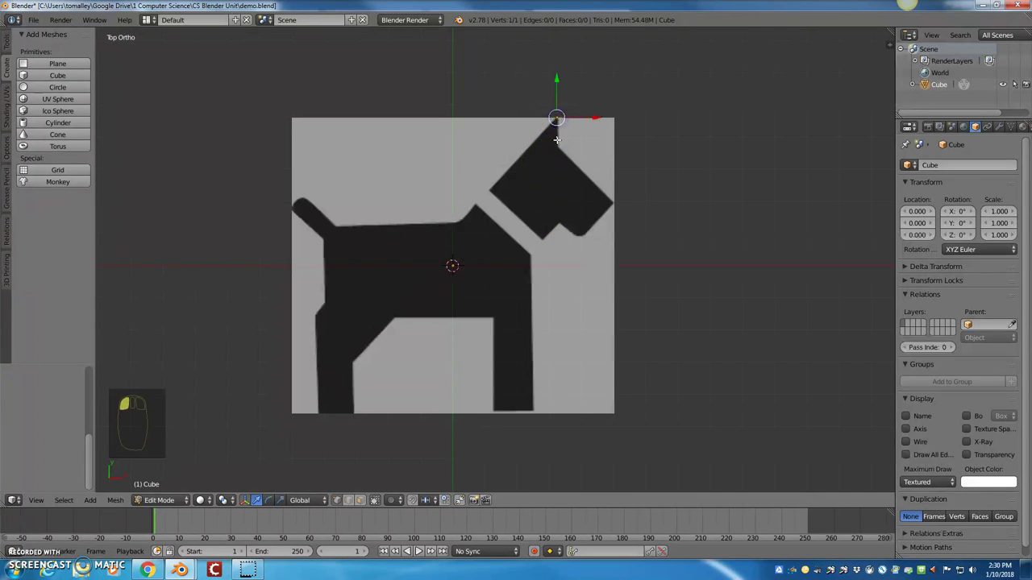
{"action": "left_click", "coordinate": [614, 202], "text": "ctrl"}
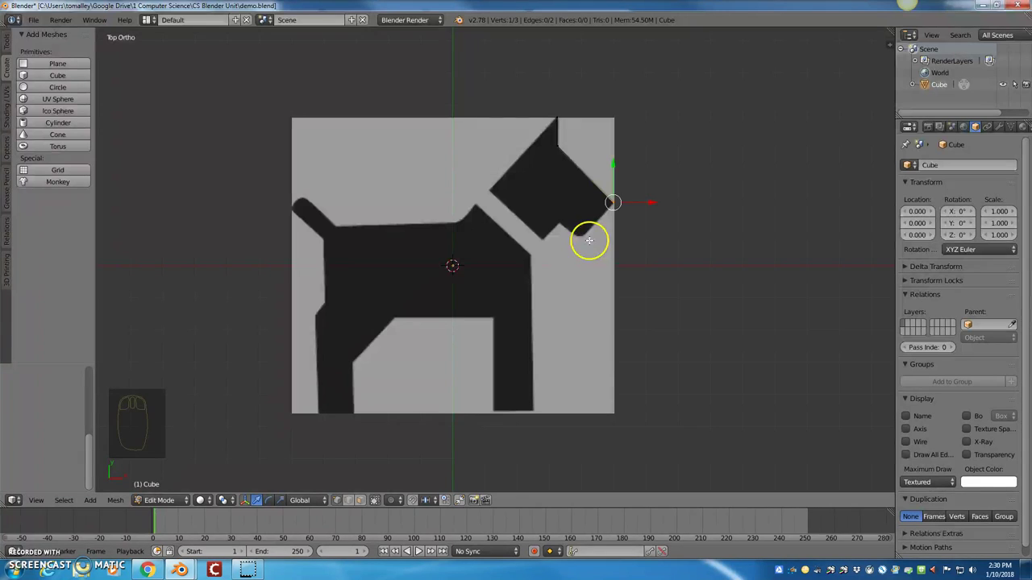
{"action": "scroll", "coordinate": [586, 242], "scroll_direction": "up", "scroll_amount": 7}
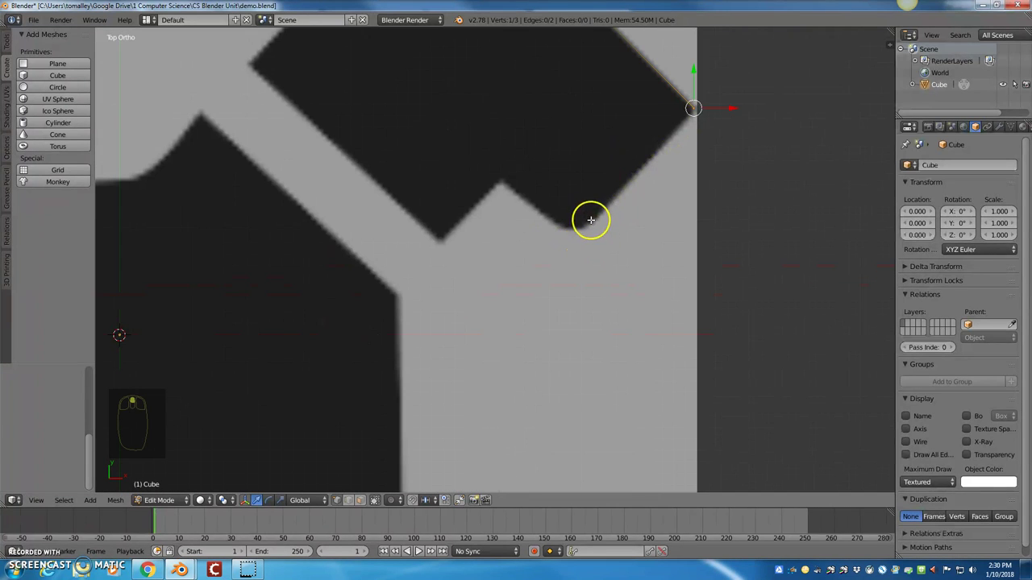
{"action": "left_click", "coordinate": [590, 220], "text": "ctrl"}
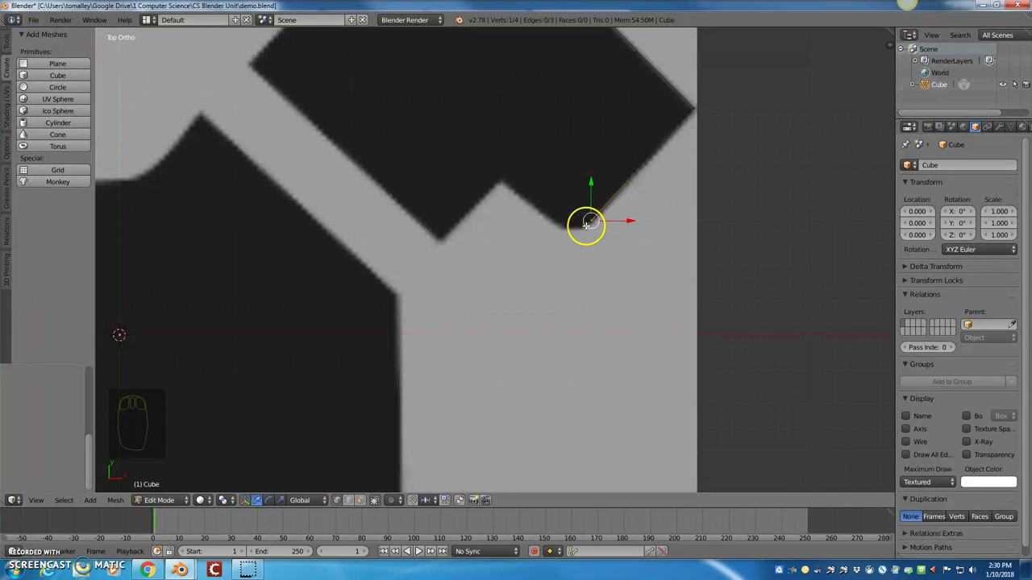
{"action": "left_click", "coordinate": [588, 225]}
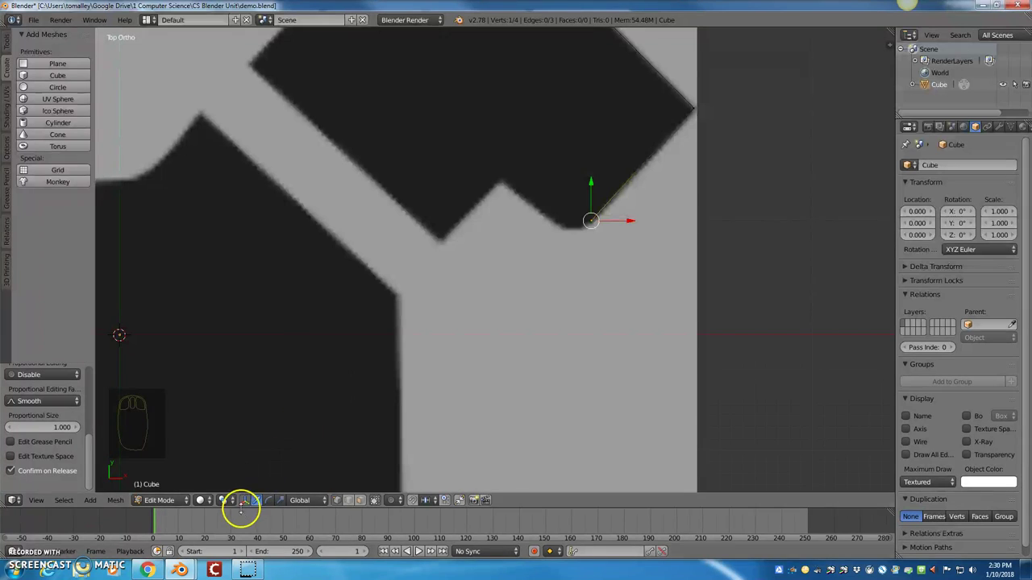
- Hide the transform gizmo and extend the outline past the chin notch toward the body
{"action": "left_click", "coordinate": [243, 500]}
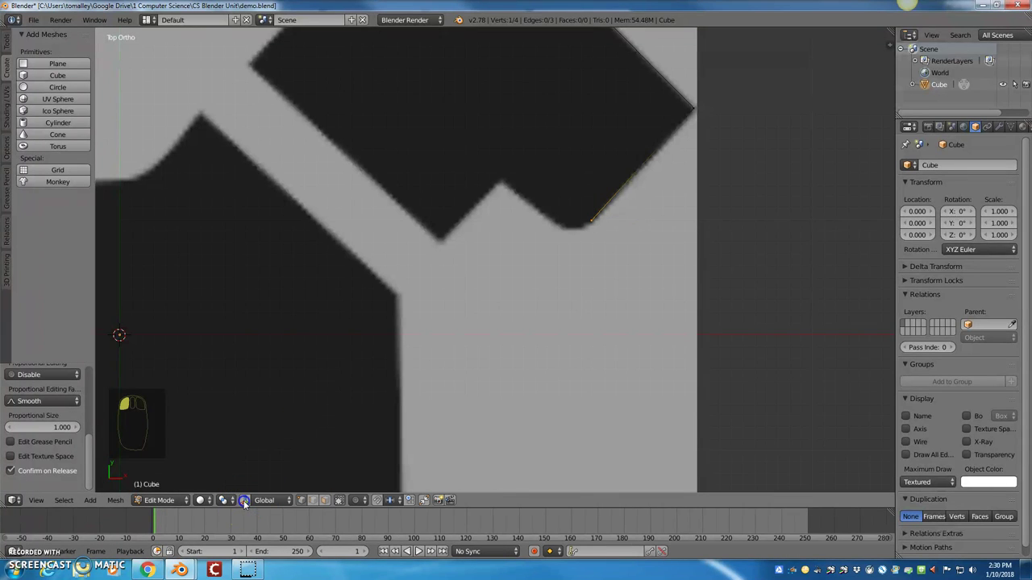
{"action": "left_click", "coordinate": [578, 229], "text": "ctrl"}
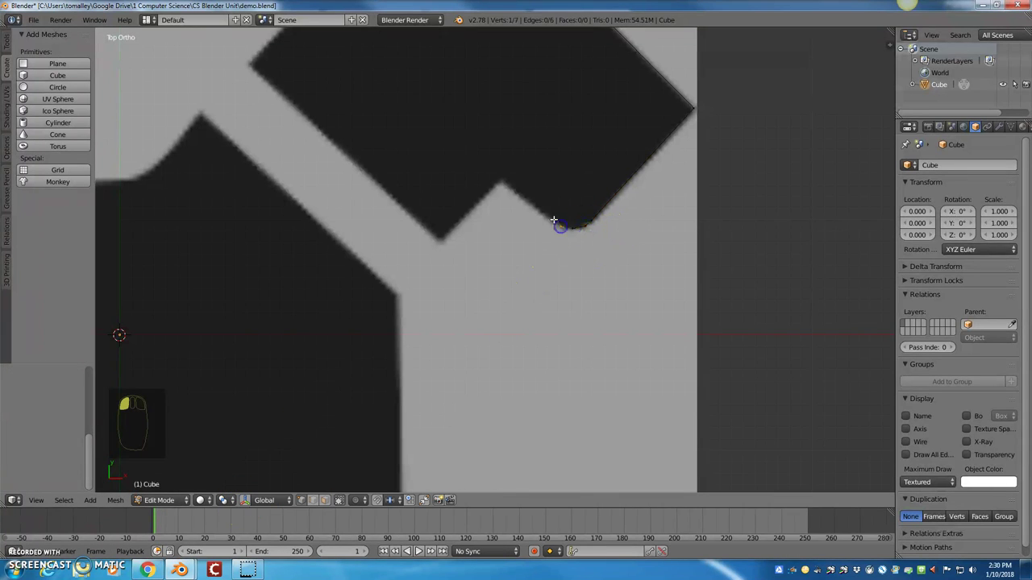
{"action": "left_click", "coordinate": [502, 182], "text": "ctrl"}
{"action": "left_click", "coordinate": [397, 295], "text": "ctrl"}
- Trace vertices around both legs, up the back to the tail tip, and on to the ear tip
{"action": "scroll", "coordinate": [491, 339], "scroll_direction": "down", "scroll_amount": 8}
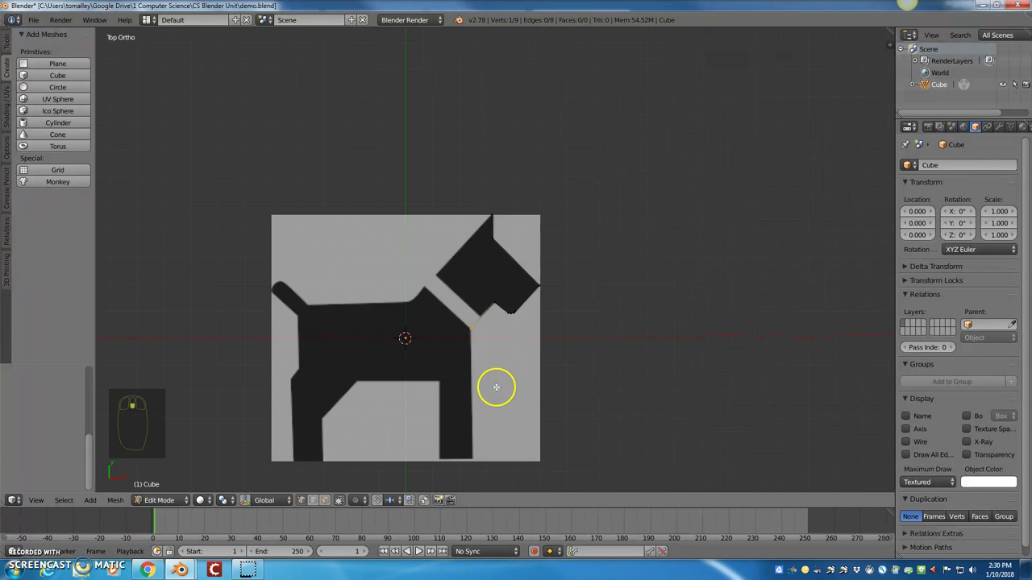
{"action": "left_click", "coordinate": [473, 459], "text": "ctrl"}
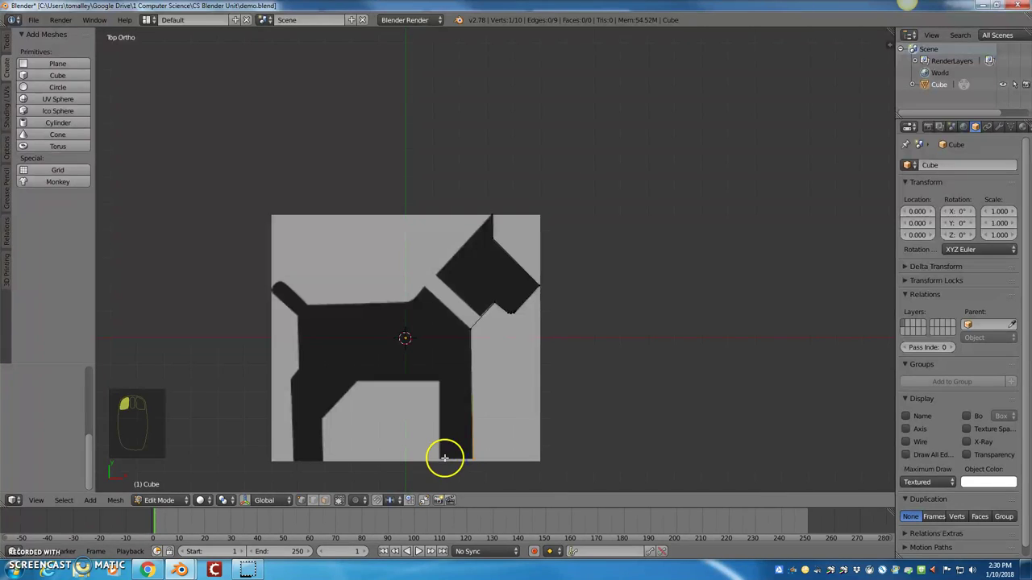
{"action": "left_click", "coordinate": [442, 459], "text": "ctrl"}
{"action": "left_click", "coordinate": [438, 378], "text": "ctrl"}
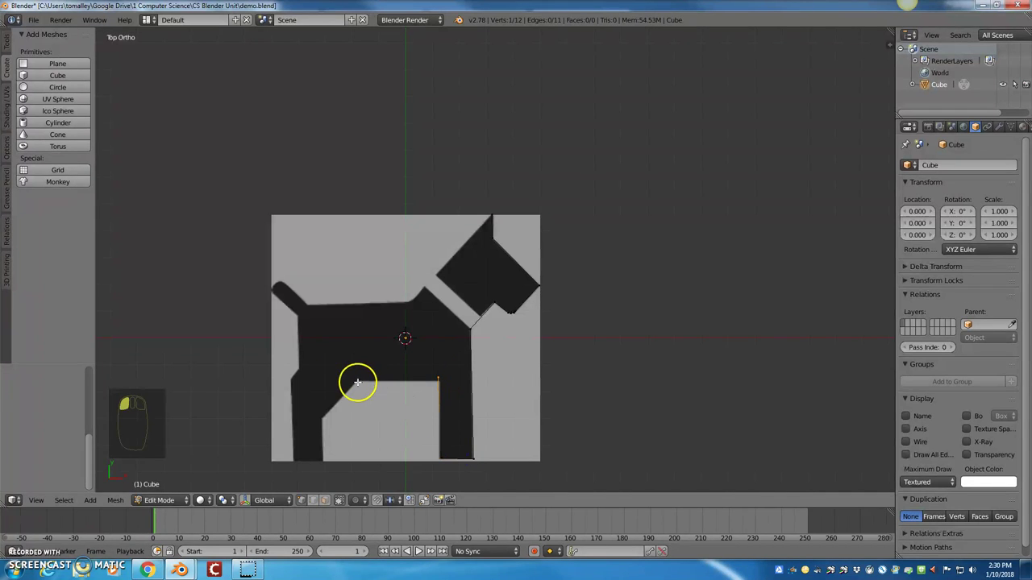
{"action": "left_click", "coordinate": [322, 457], "text": "ctrl"}
{"action": "left_click", "coordinate": [289, 383], "text": "ctrl"}
{"action": "left_click", "coordinate": [298, 318], "text": "ctrl"}
{"action": "left_click", "coordinate": [271, 289], "text": "ctrl"}
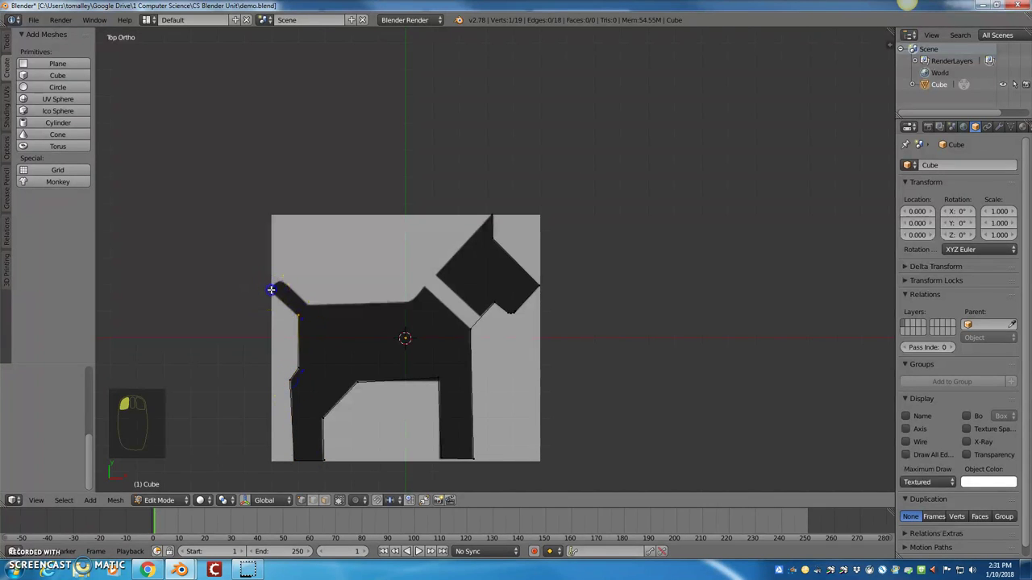
{"action": "left_click", "coordinate": [411, 297], "text": "ctrl"}
{"action": "left_click", "coordinate": [493, 216], "text": "ctrl"}
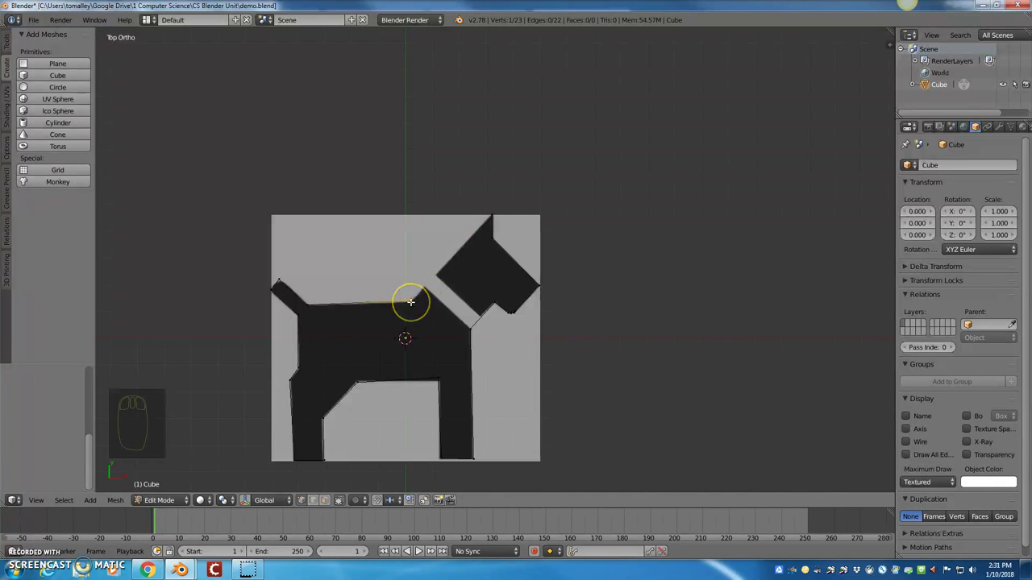
- Add the ear-tip vertex to the selection and join the outline's two ends with F
{"action": "right_click", "coordinate": [492, 215], "text": "shift"}
{"action": "scroll", "coordinate": [460, 242], "scroll_direction": "up", "scroll_amount": 3}
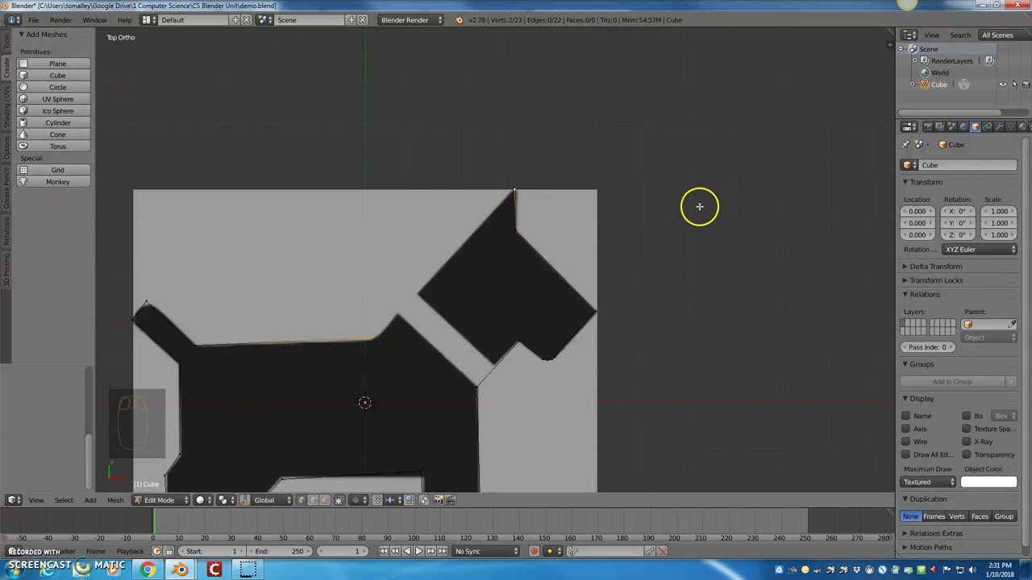
{"action": "key", "text": "f"}
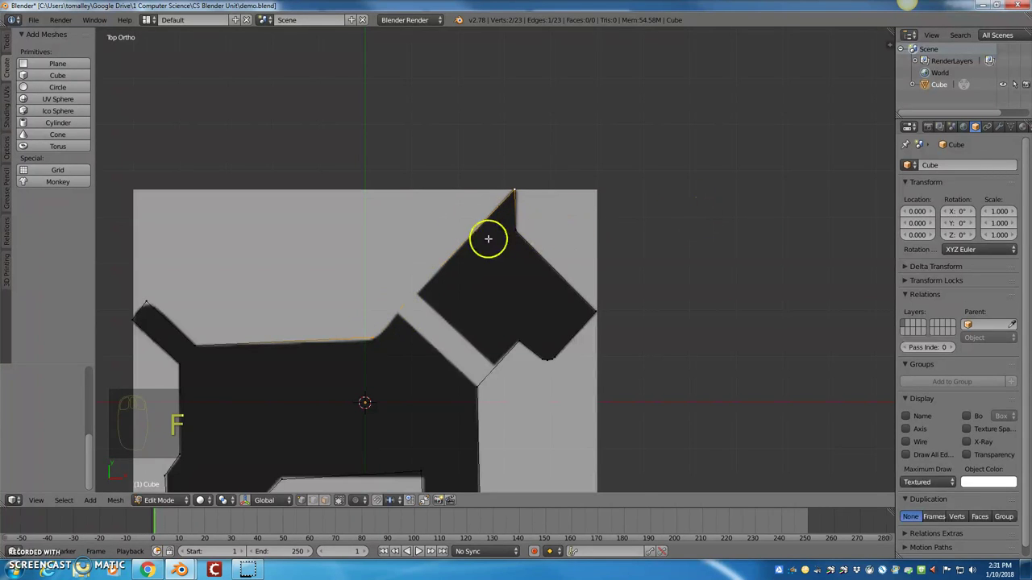
- Centre the dog in view and select the whole connected outline with L
{"action": "scroll", "coordinate": [383, 343], "scroll_direction": "down", "scroll_amount": 4}
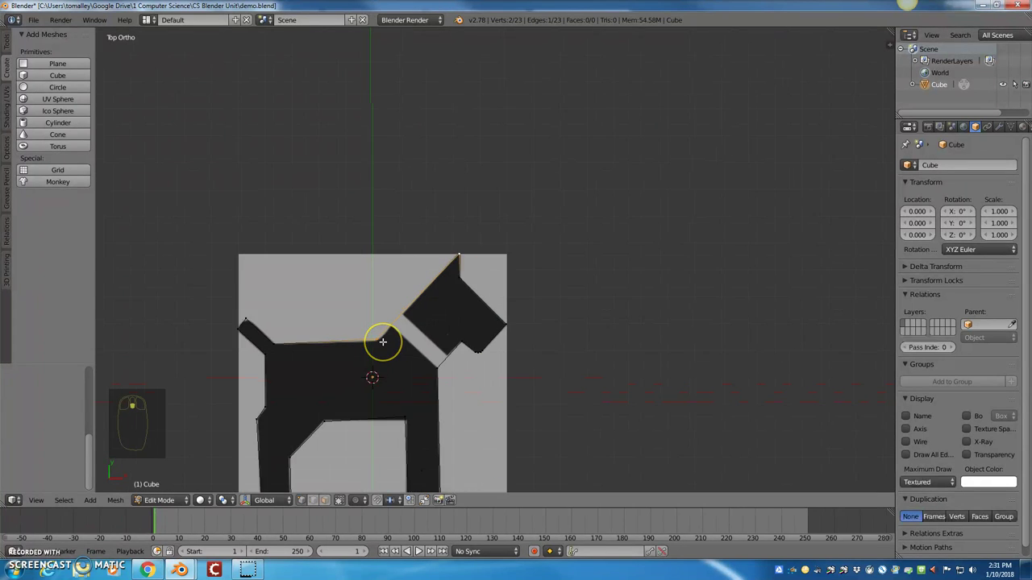
{"action": "middle_click_drag", "start_coordinate": [352, 340], "coordinate": [434, 238], "text": "shift"}
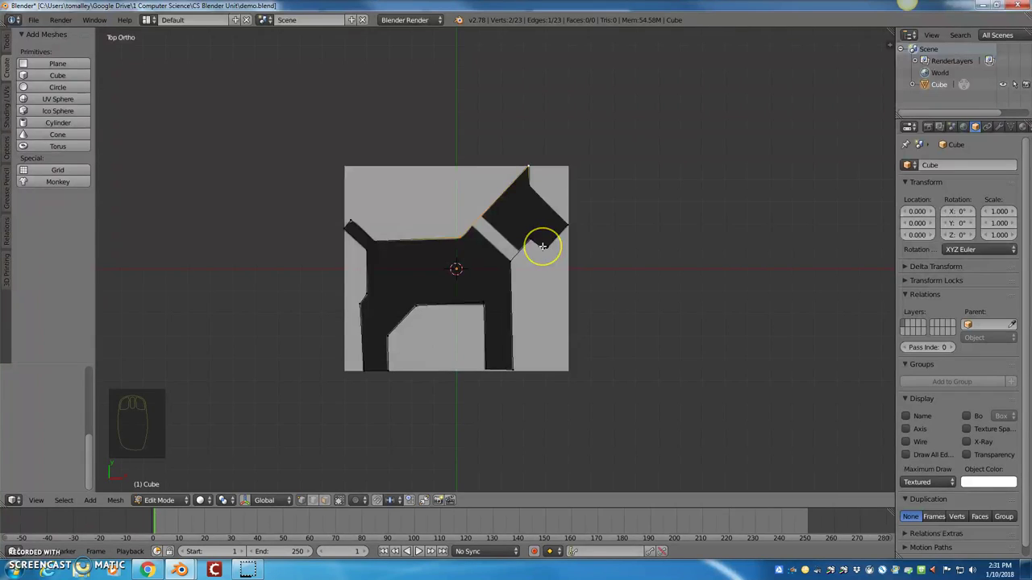
{"action": "key", "text": "l"}
{"action": "scroll", "coordinate": [542, 246], "scroll_direction": "up", "scroll_amount": 4}
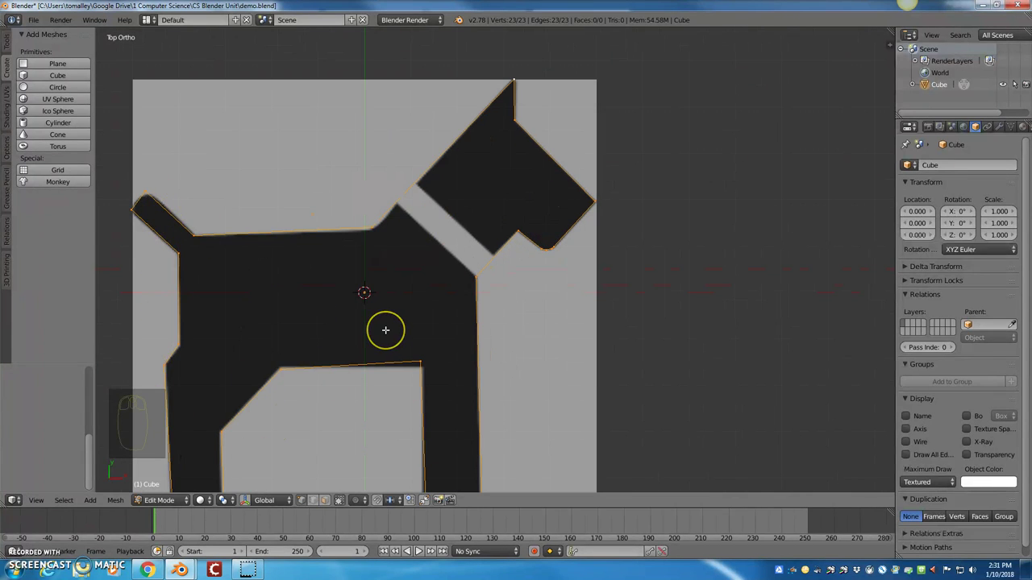
{"action": "middle_click_drag", "start_coordinate": [385, 330], "coordinate": [489, 294], "text": "shift"}
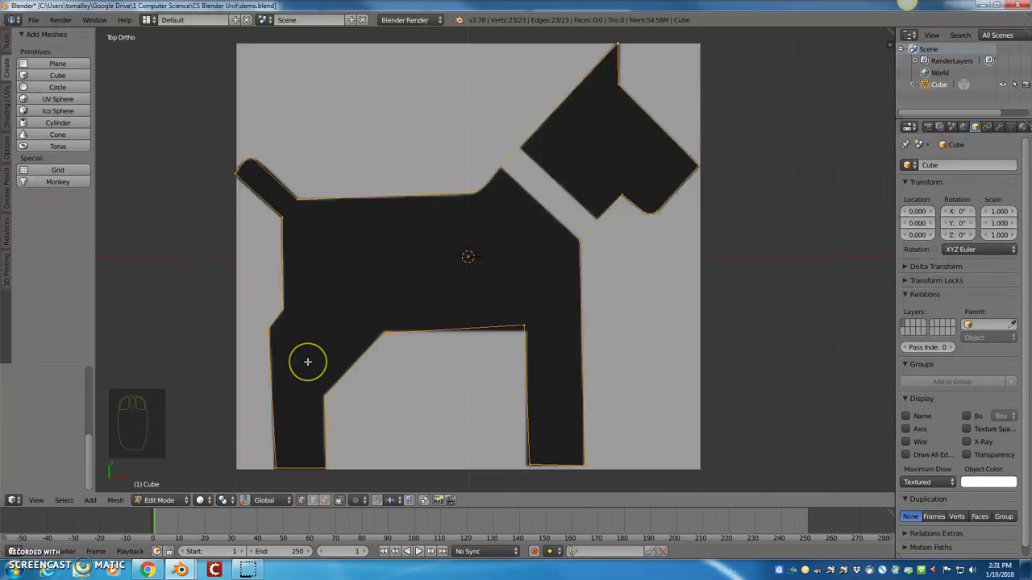
{"action": "key", "text": "alt+f"}
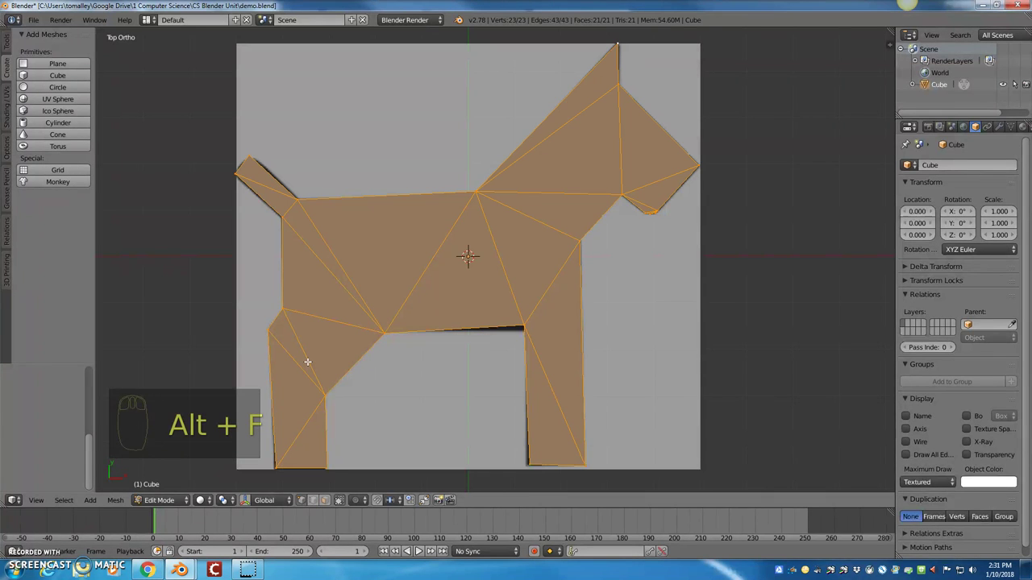
{"action": "middle_click_drag", "start_coordinate": [648, 440], "coordinate": [642, 376]}
{"action": "scroll", "coordinate": [654, 232], "scroll_direction": "up", "scroll_amount": 8}
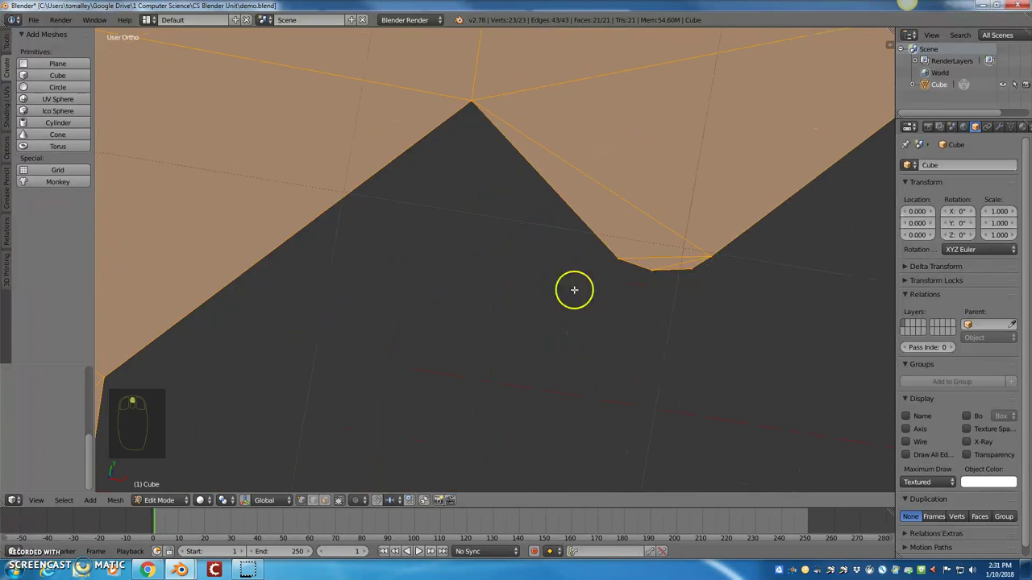
{"action": "middle_click_drag", "start_coordinate": [520, 291], "coordinate": [448, 306]}
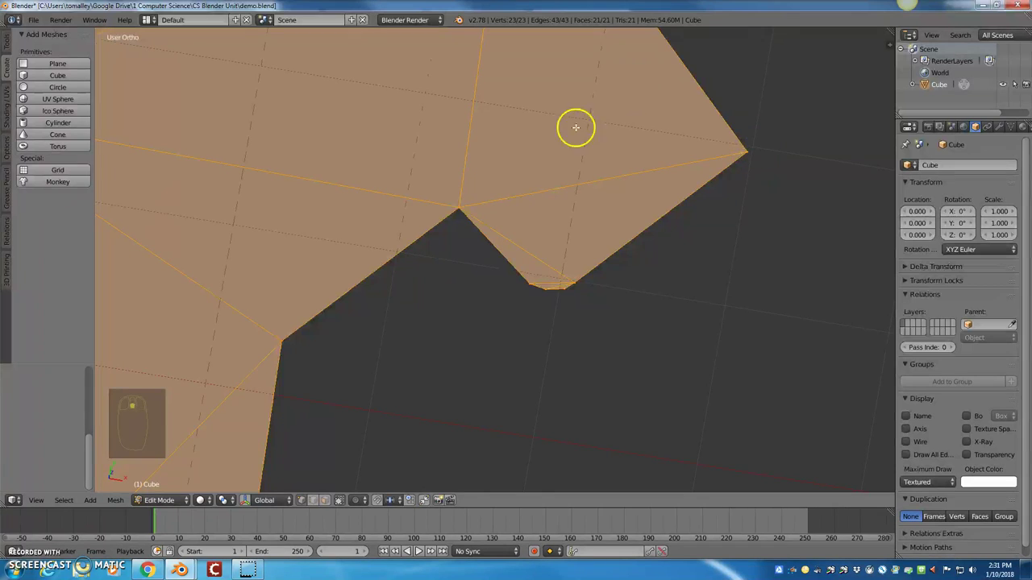
{"action": "middle_click_drag", "start_coordinate": [398, 239], "coordinate": [561, 336]}
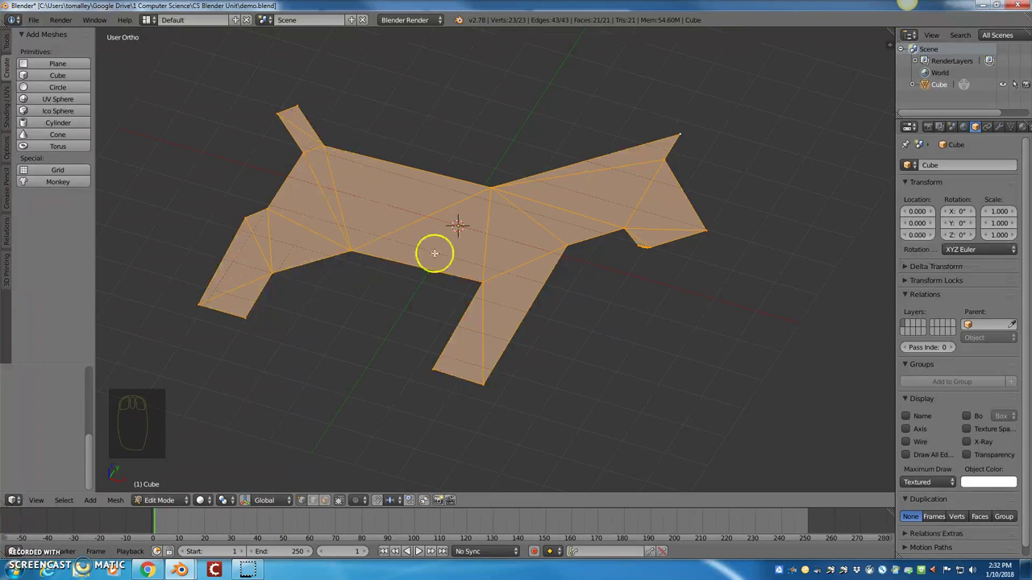
- In face-select mode, pick faces of the dog including the body's triangular face, then return to vertex mode
{"action": "left_click", "coordinate": [516, 261]}
{"action": "key", "text": "a"}
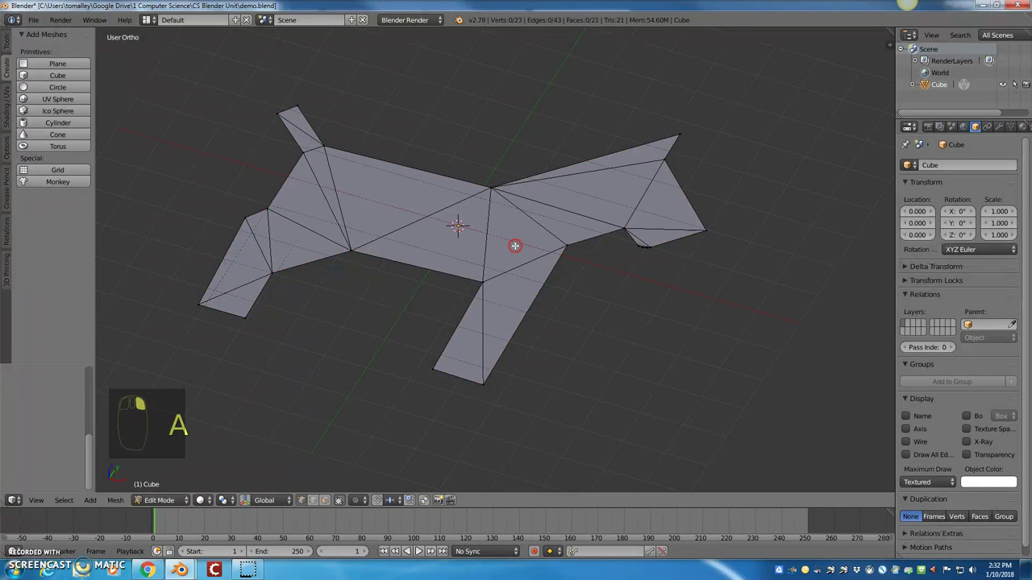
{"action": "left_click", "coordinate": [325, 499]}
{"action": "left_click", "coordinate": [511, 225]}
{"action": "left_click", "coordinate": [448, 248]}
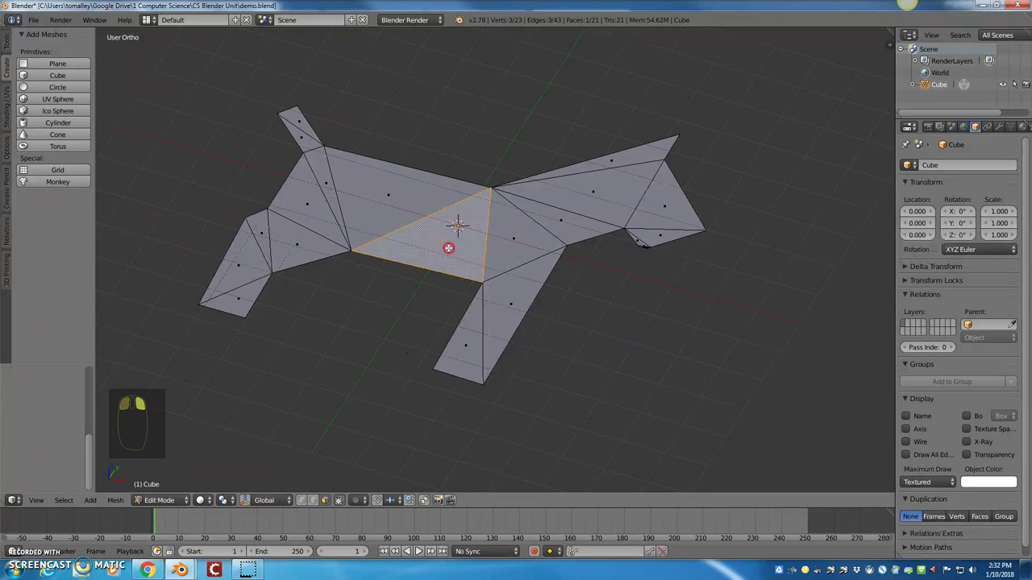
{"action": "left_click", "coordinate": [301, 500]}
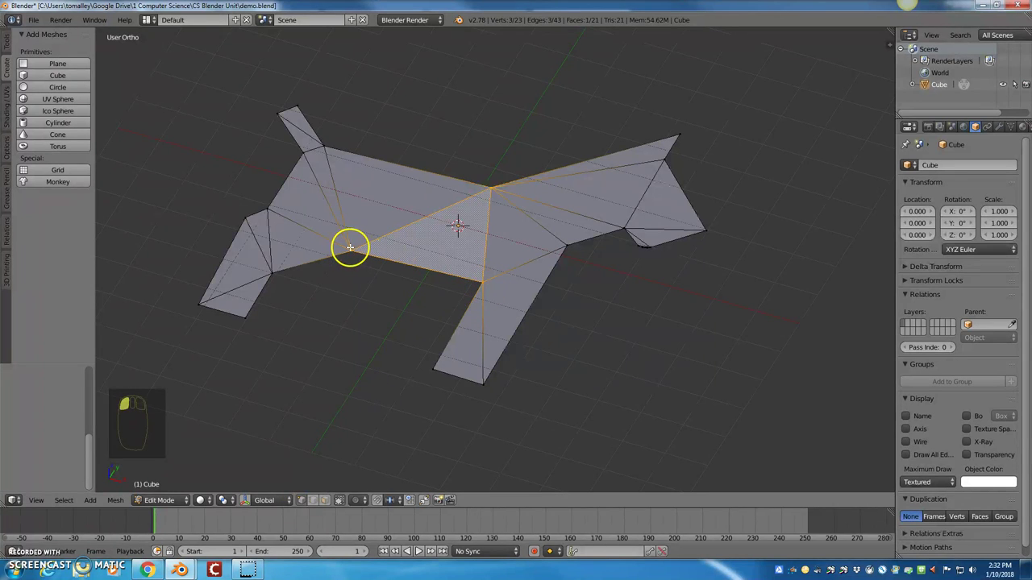
- Select the whole connected dog mesh from the tail vertex using L
{"action": "right_click", "coordinate": [320, 148], "text": "shift"}
{"action": "key", "text": "a"}
{"action": "key", "text": "a"}
{"action": "key", "text": "a"}
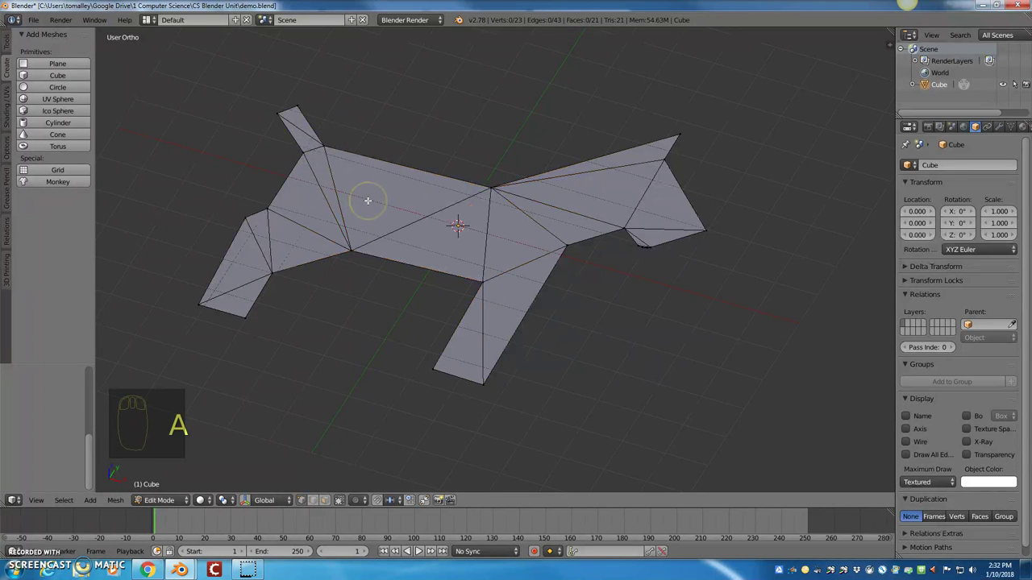
{"action": "key", "text": "a"}
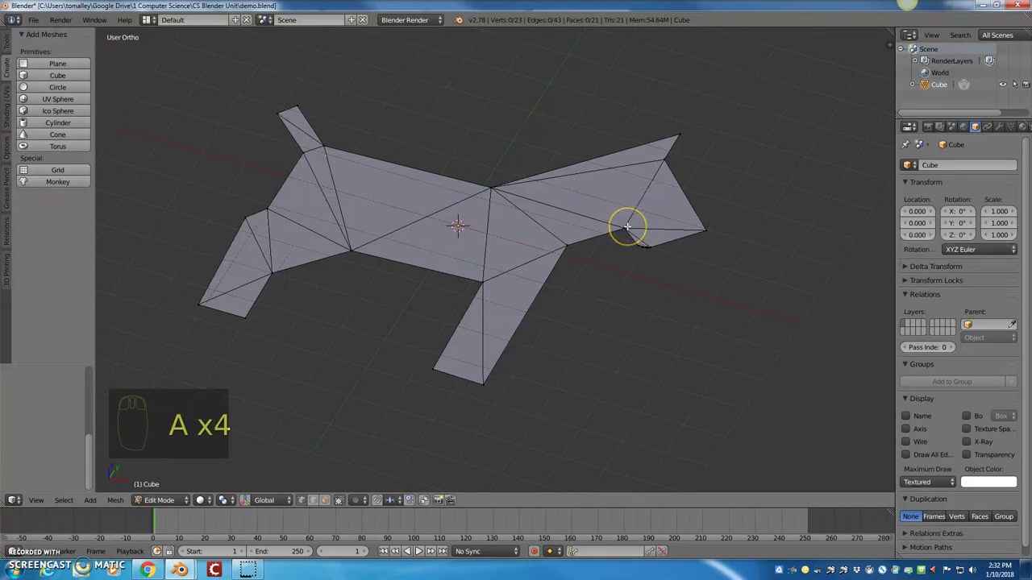
{"action": "key", "text": "l"}
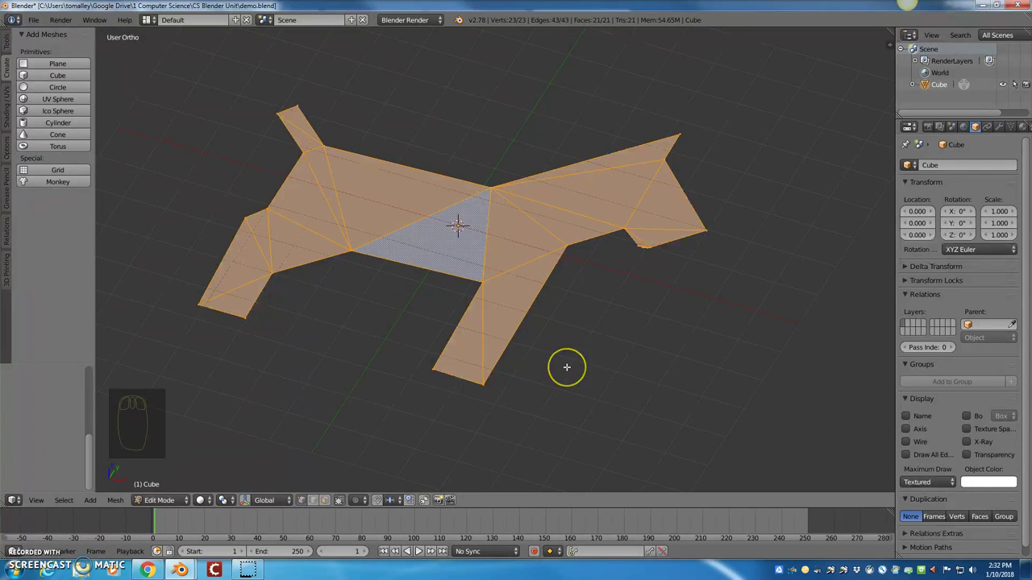
- Extrude the dog faces upward to a depth of D 0.7776
{"action": "middle_click_drag", "start_coordinate": [566, 367], "coordinate": [559, 346]}
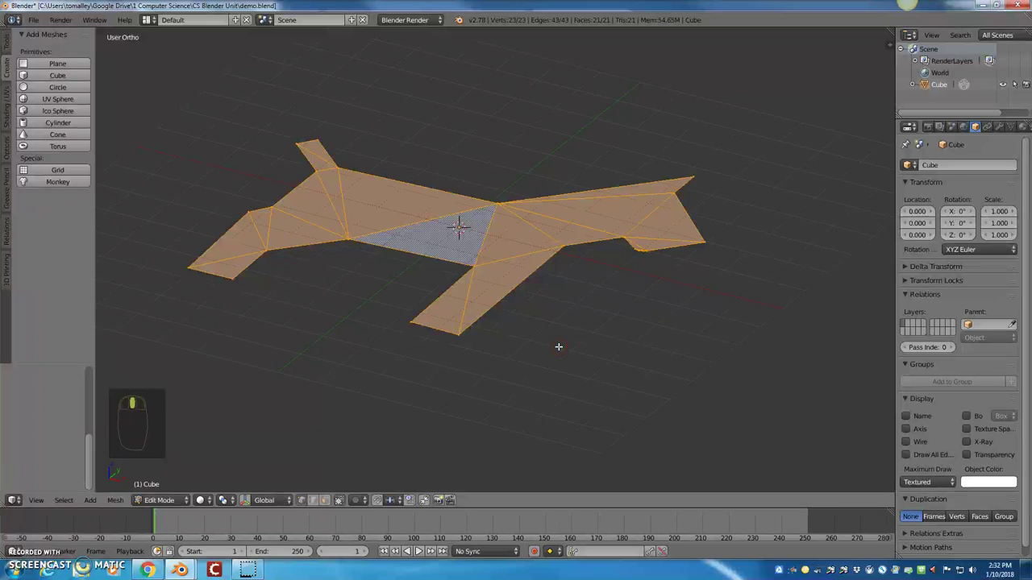
{"action": "key", "text": "e"}
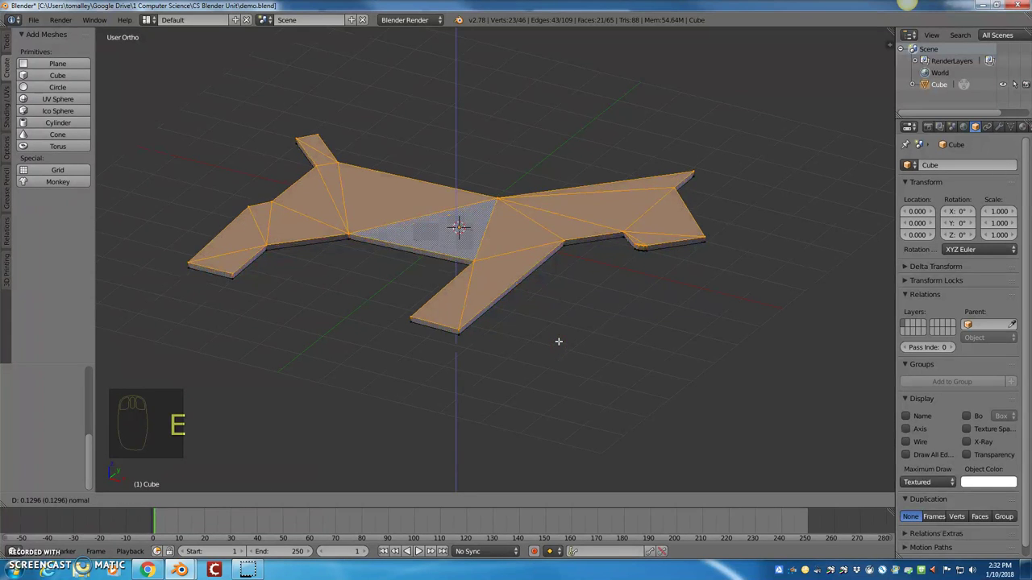
{"action": "left_click_drag", "start_coordinate": [559, 328], "coordinate": [560, 315]}
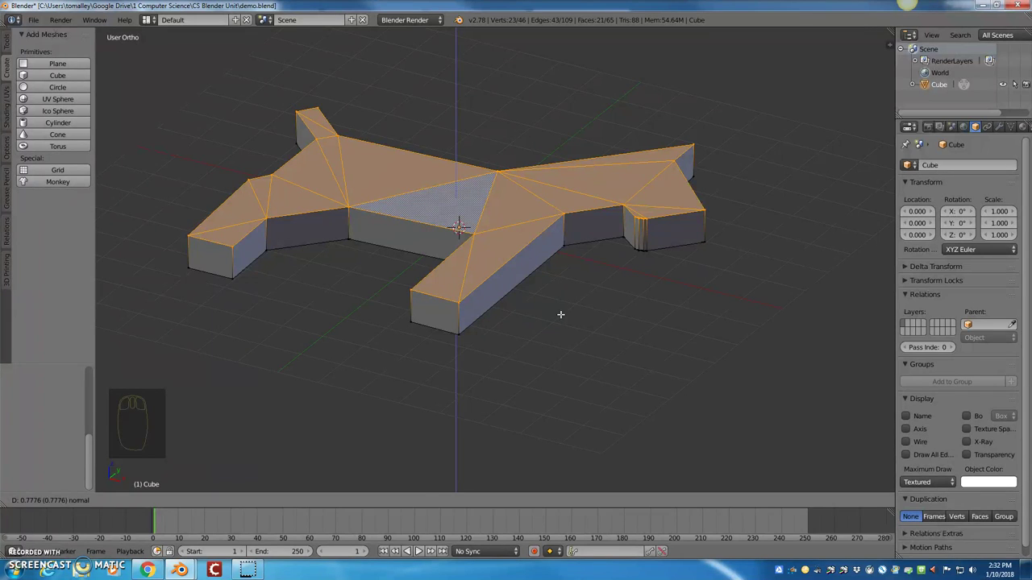
{"action": "left_click", "coordinate": [560, 315]}
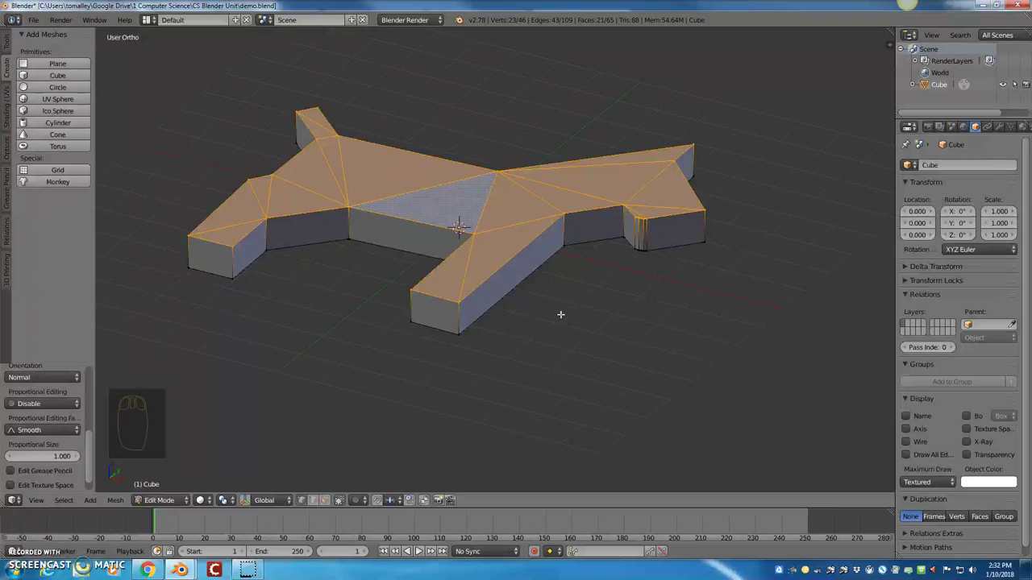
{"action": "right_click", "coordinate": [529, 295]}
- Return to Object Mode and view the solid dog slab from nearly straight above
{"action": "key", "text": "Tab"}
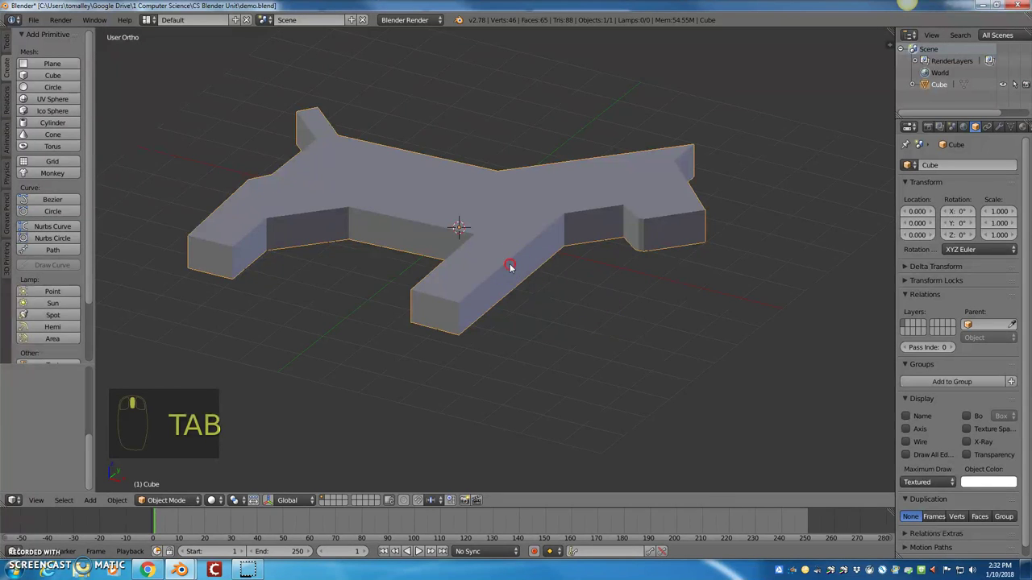
{"action": "mouse_move", "coordinate": [511, 267]}
{"action": "middle_mouse_down"}
{"action": "mouse_move", "coordinate": [524, 317]}
{"action": "mouse_move", "coordinate": [505, 251]}
{"action": "middle_mouse_up"}
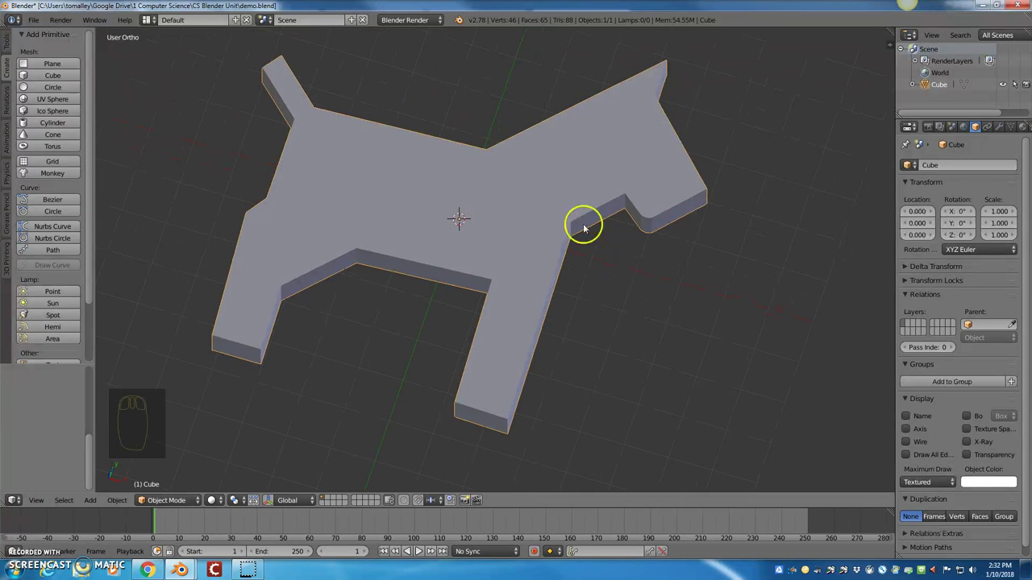
{"action": "key", "text": "Tab"}
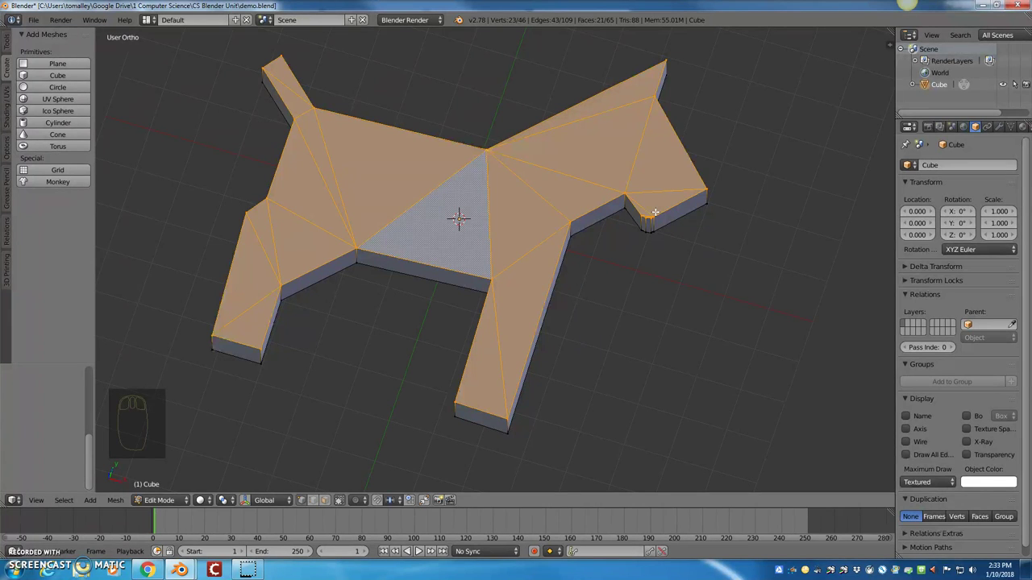
{"action": "key", "text": "Tab"}
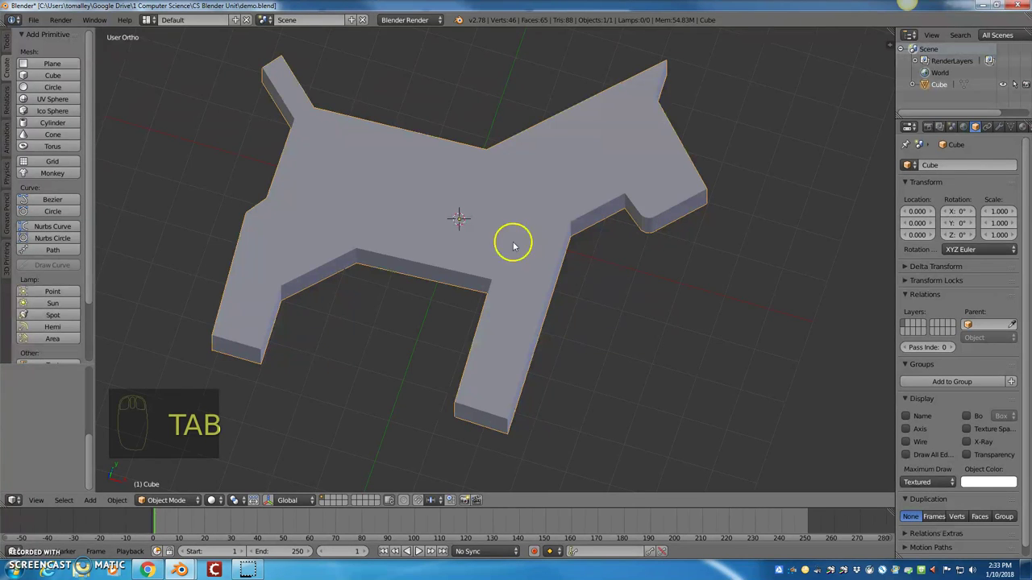
{"action": "middle_click_drag", "start_coordinate": [511, 239], "coordinate": [556, 230]}
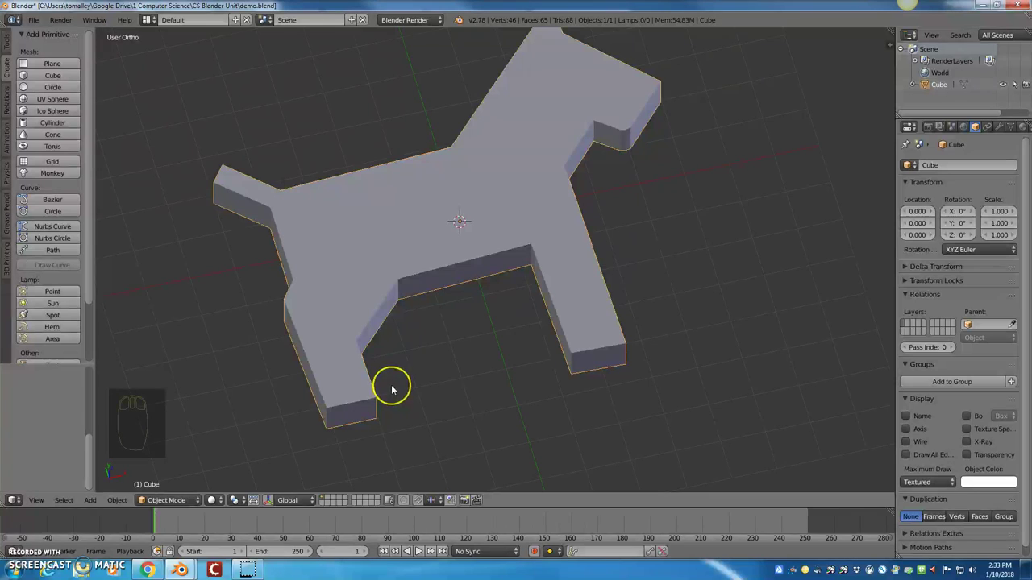
- Switch to the p7dog.blend window and show the dog-on-disc scene layer
{"action": "left_click", "coordinate": [187, 569]}
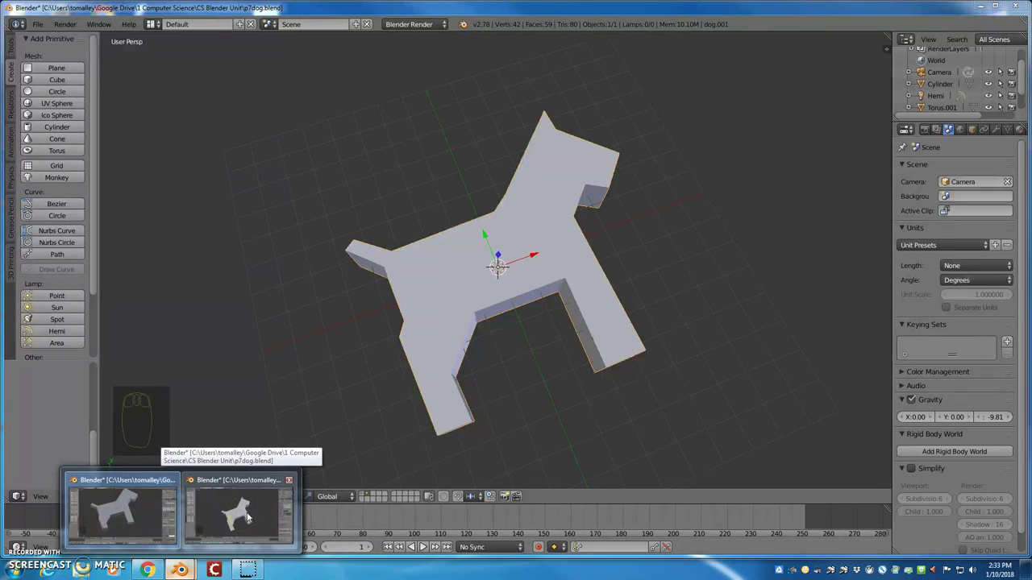
{"action": "left_click", "coordinate": [247, 516]}
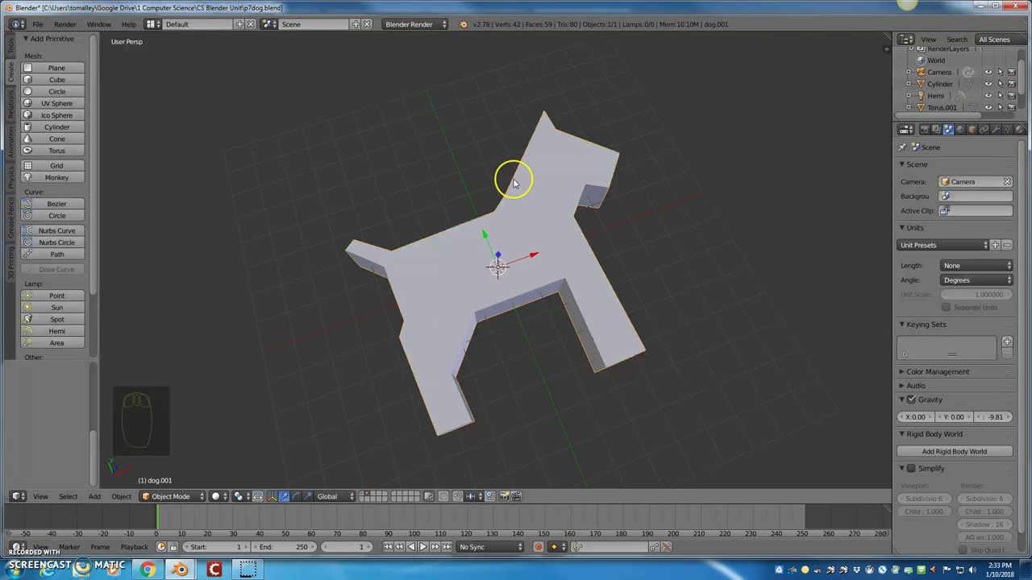
{"action": "left_click", "coordinate": [362, 496]}
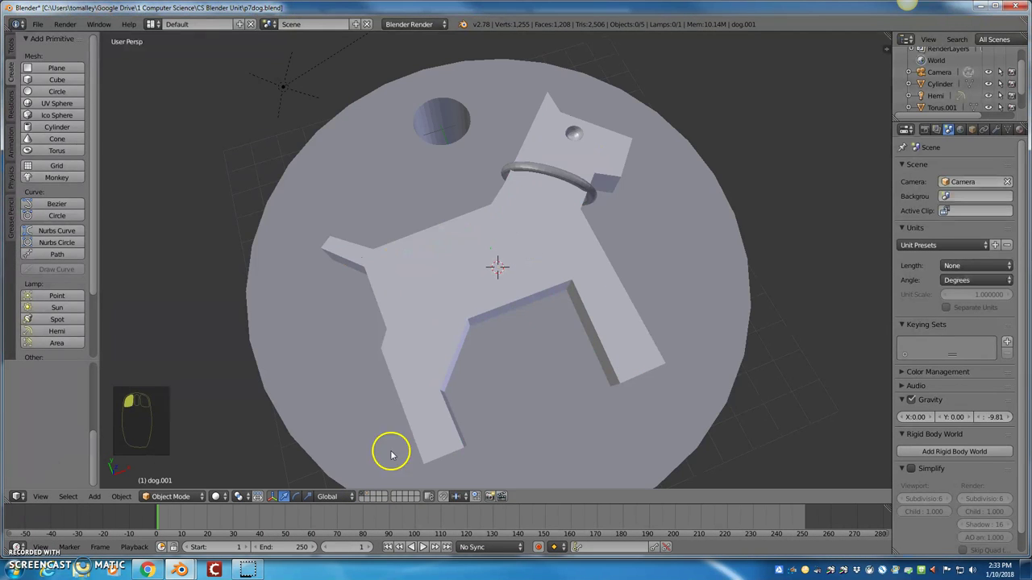
- Orbit and zoom around the dog tag to see its head, collar, and underside
{"action": "middle_click_drag", "start_coordinate": [479, 382], "coordinate": [454, 371]}
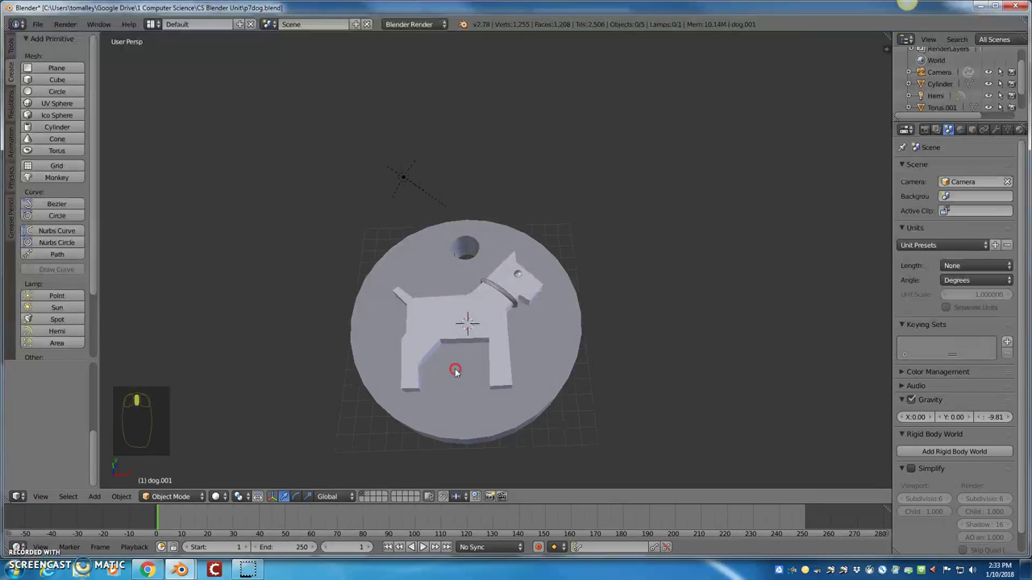
{"action": "middle_click_drag", "start_coordinate": [464, 411], "coordinate": [489, 431]}
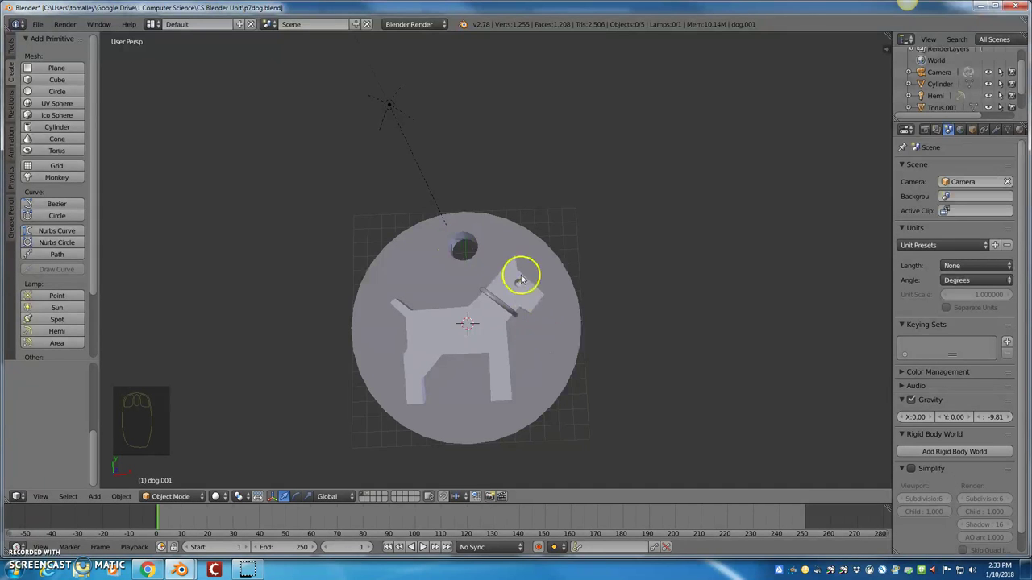
{"action": "scroll", "coordinate": [535, 300], "scroll_direction": "up", "scroll_amount": 8}
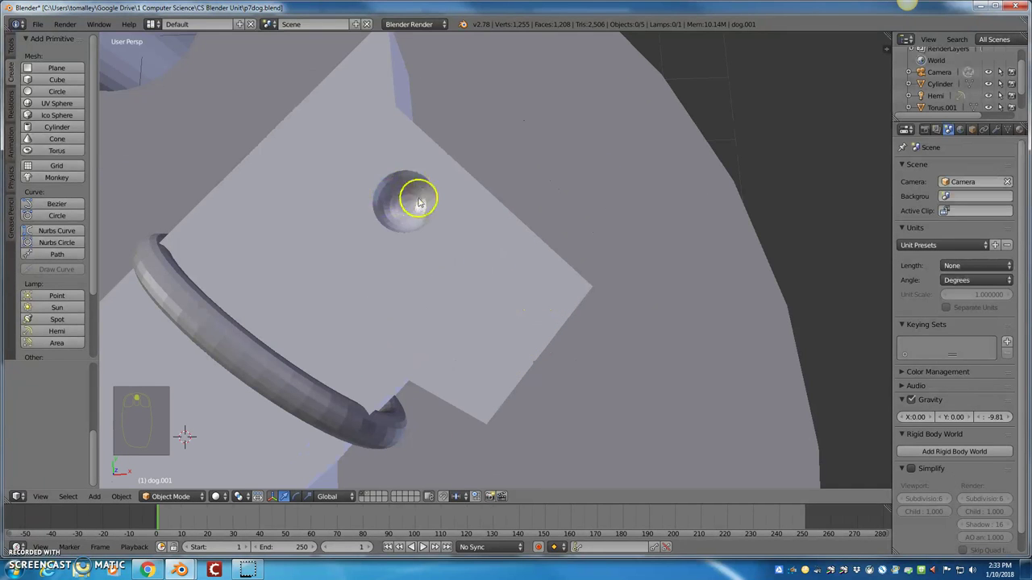
{"action": "middle_click_drag", "start_coordinate": [417, 299], "coordinate": [423, 237]}
{"action": "scroll", "coordinate": [424, 361], "scroll_direction": "down", "scroll_amount": 7}
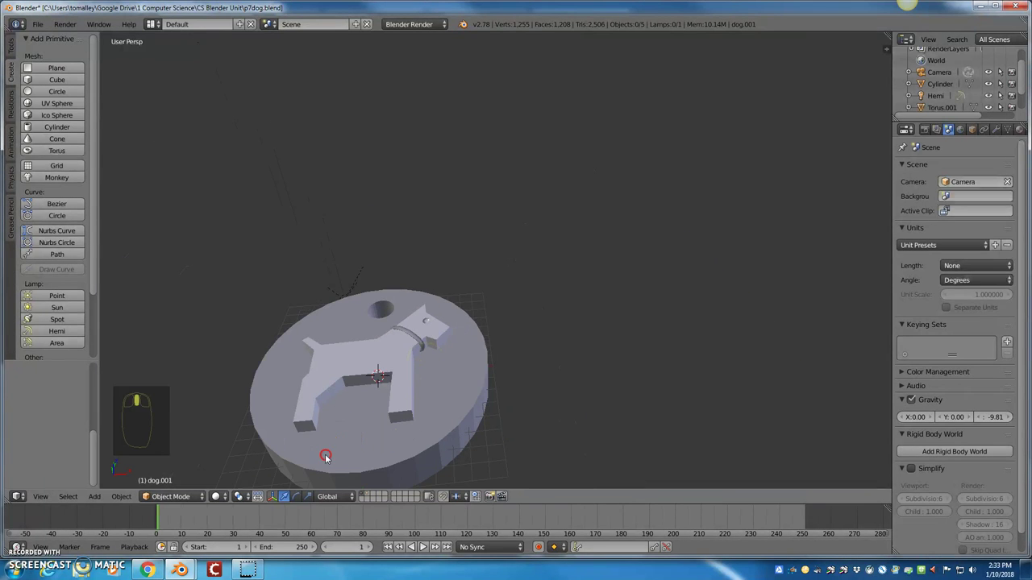
{"action": "middle_click_drag", "start_coordinate": [325, 452], "coordinate": [564, 318]}
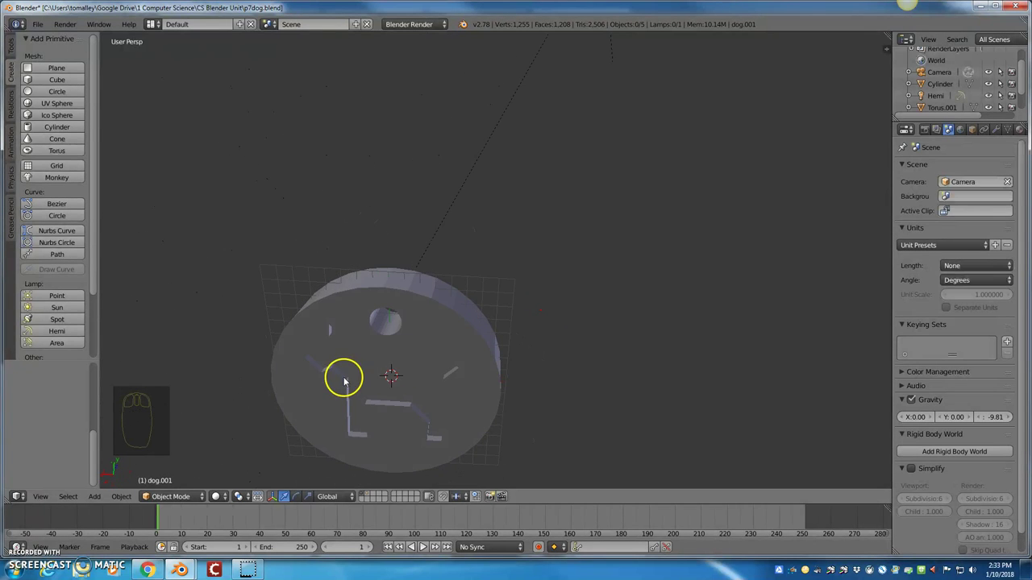
- Show only the standalone dog object's layer, hiding the round tag, and zoom out
{"action": "scroll", "coordinate": [330, 391], "scroll_direction": "up", "scroll_amount": 4}
{"action": "middle_click_drag", "start_coordinate": [460, 370], "coordinate": [444, 297]}
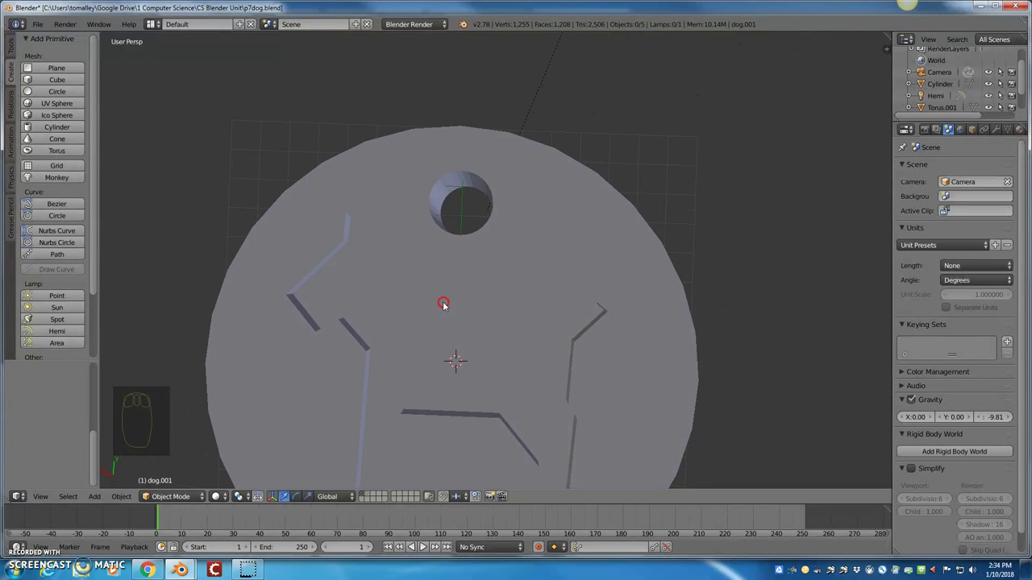
{"action": "left_click", "coordinate": [369, 494]}
{"action": "scroll", "coordinate": [427, 375], "scroll_direction": "down", "scroll_amount": 2}
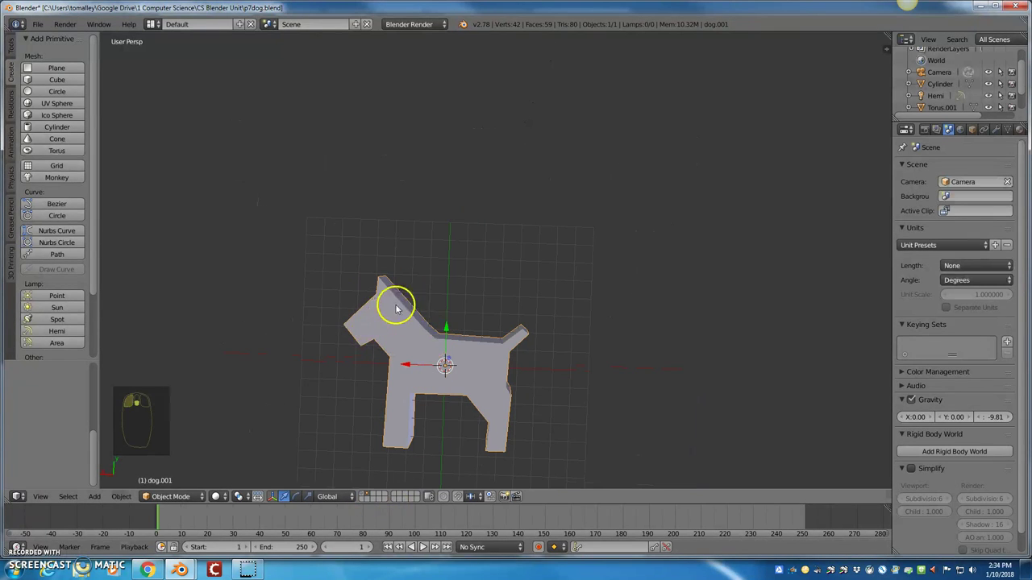